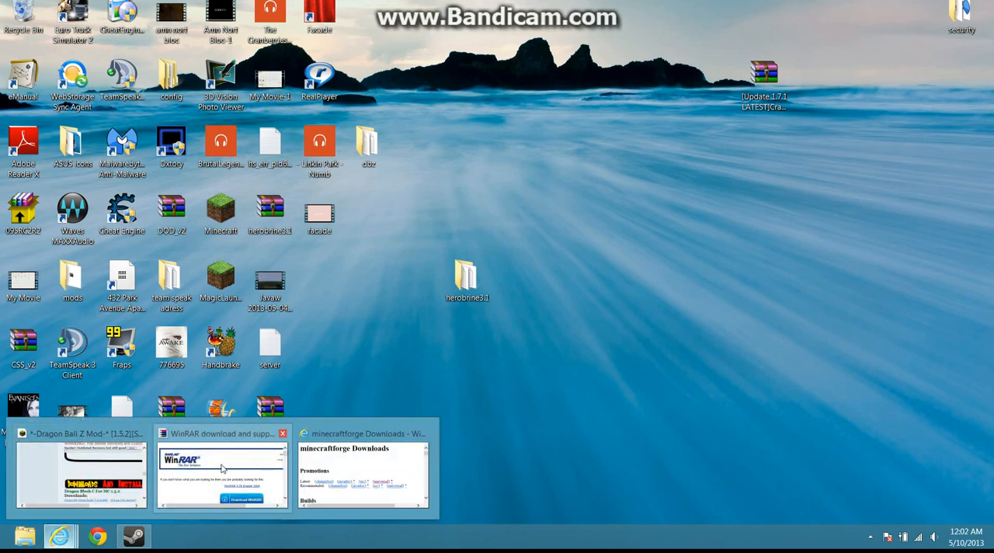
Bring up the Dragon Block C forum window and maximize it
{"action": "left_click", "coordinate": [132, 469]}
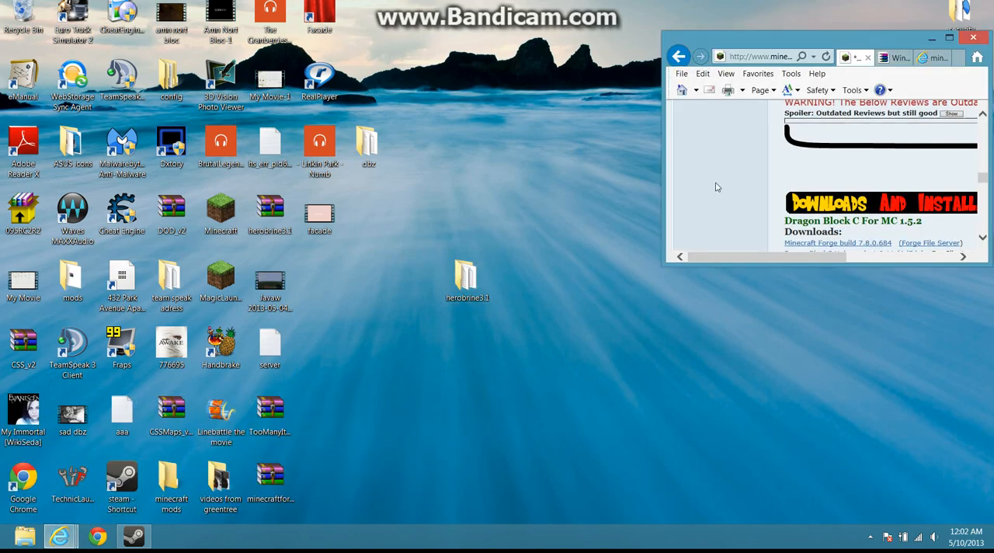
{"action": "left_click_drag", "start_coordinate": [837, 39], "coordinate": [588, 56]}
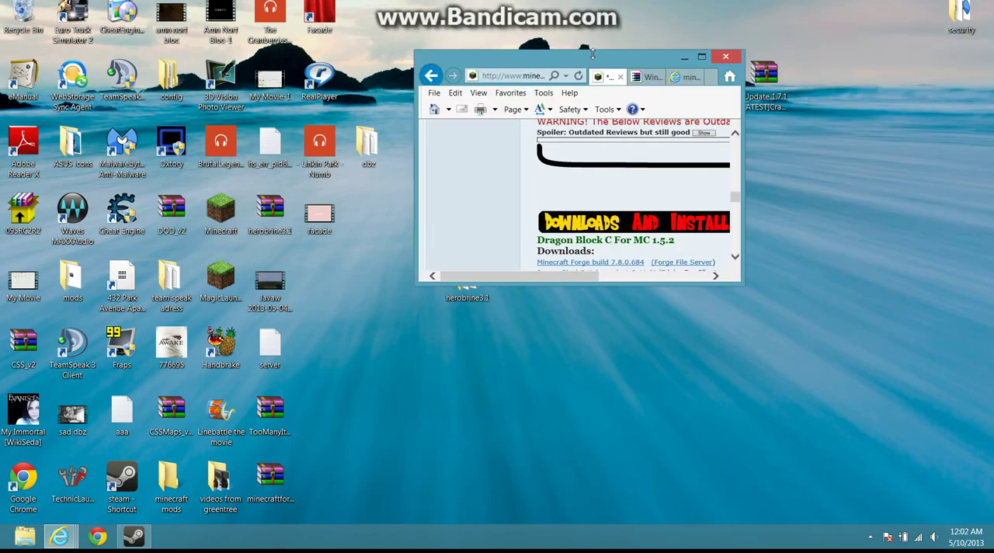
{"action": "left_click", "coordinate": [702, 57]}
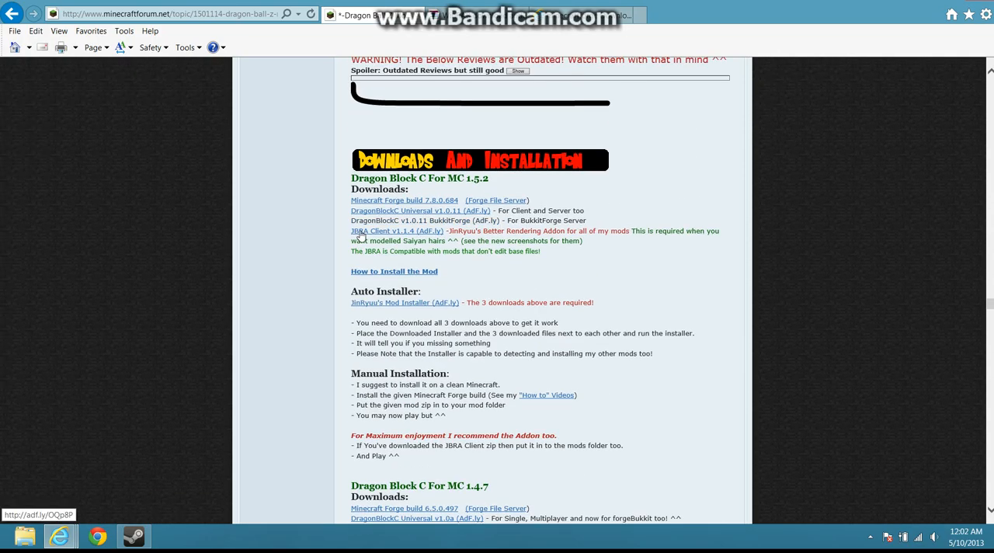
{"action": "scroll", "coordinate": [360, 236], "scroll_direction": "up", "scroll_amount": 10}
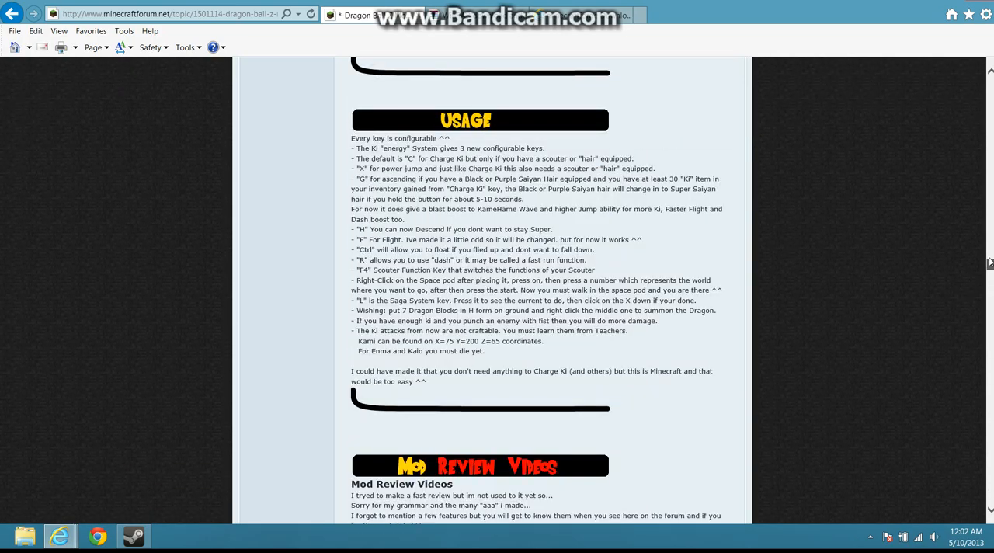
{"action": "left_click_drag", "start_coordinate": [990, 267], "coordinate": [987, 104]}
{"action": "scroll", "coordinate": [826, 149], "scroll_direction": "down", "scroll_amount": 5}
{"action": "scroll", "coordinate": [451, 216], "scroll_direction": "down", "scroll_amount": 2}
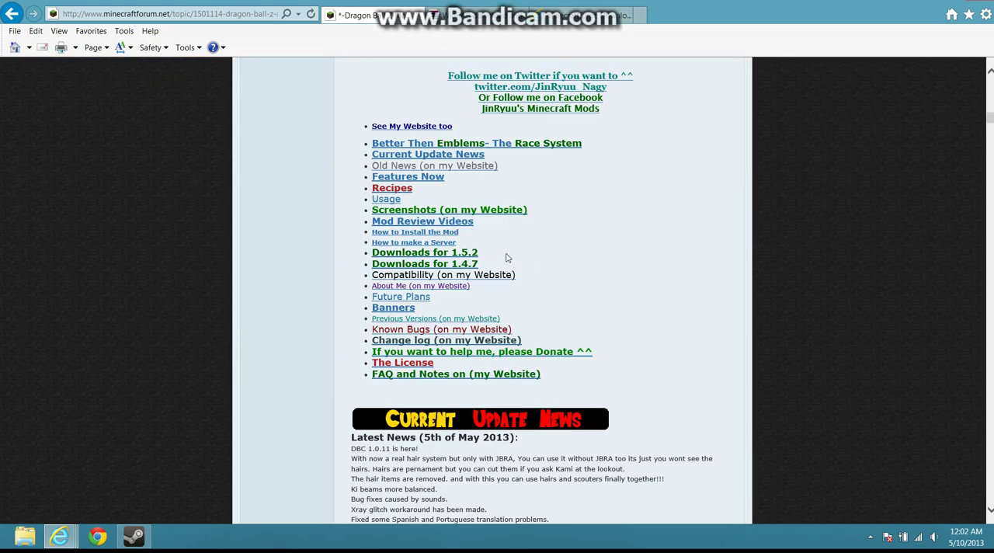
Jump to the 1.5.2 downloads section and follow the DragonBlockC Universal link
{"action": "left_click", "coordinate": [435, 256]}
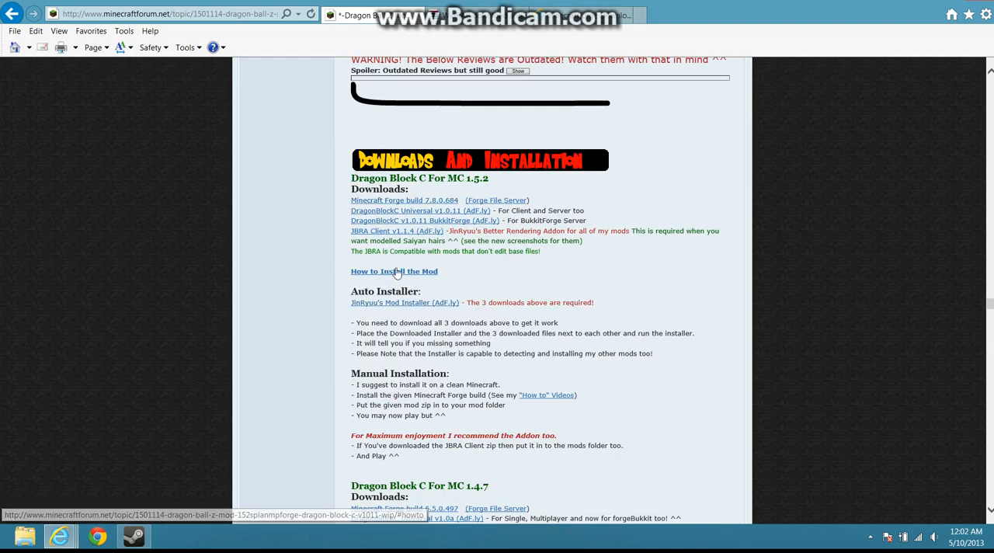
{"action": "left_click", "coordinate": [382, 209]}
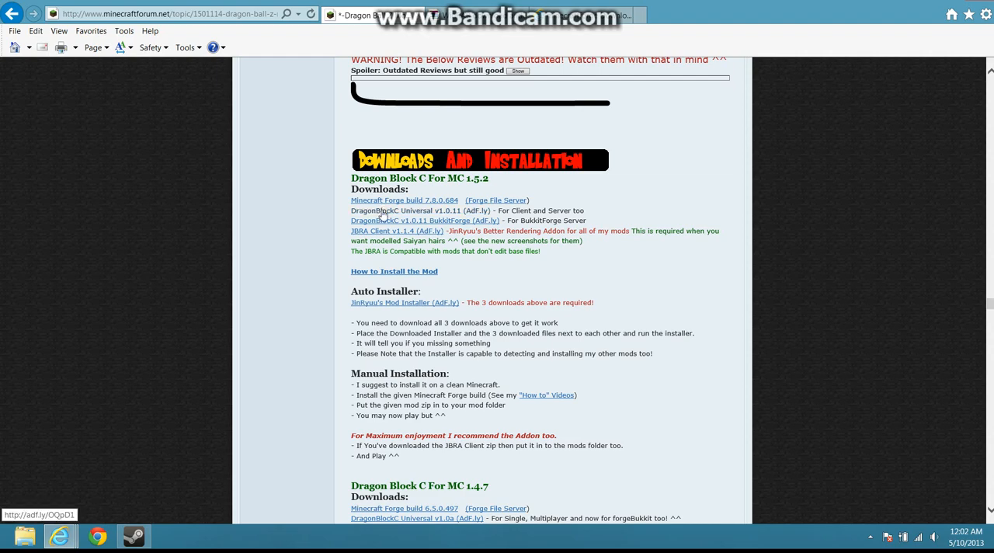
Skip the adf.ly ad and choose Save as for the DragonBlockC Universal zip
{"action": "left_click", "coordinate": [382, 211]}
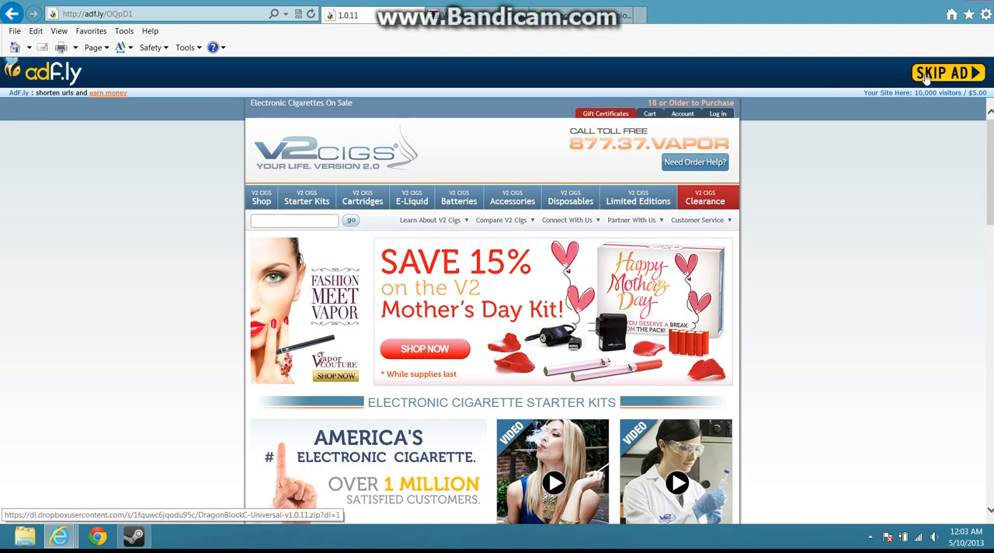
{"action": "left_click", "coordinate": [926, 77]}
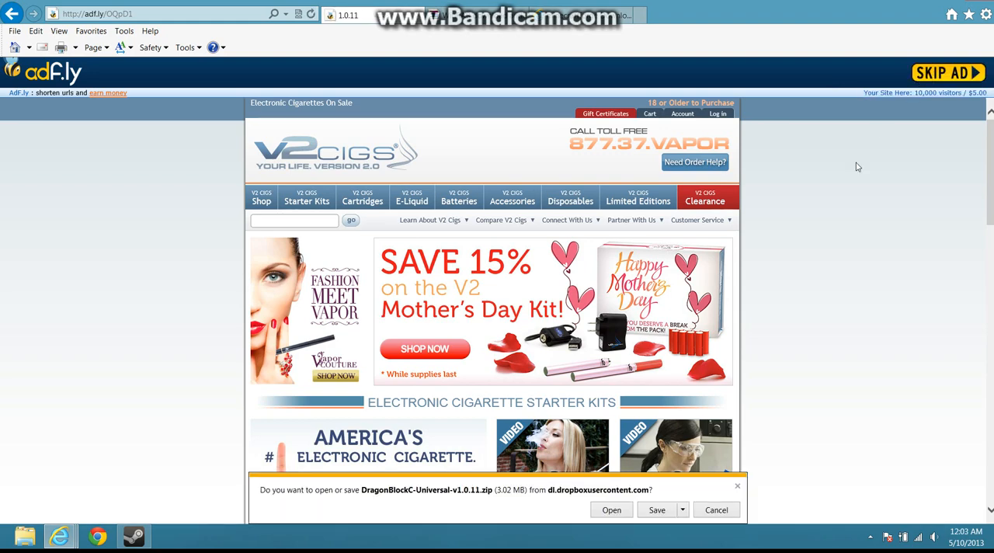
{"action": "left_click", "coordinate": [684, 510]}
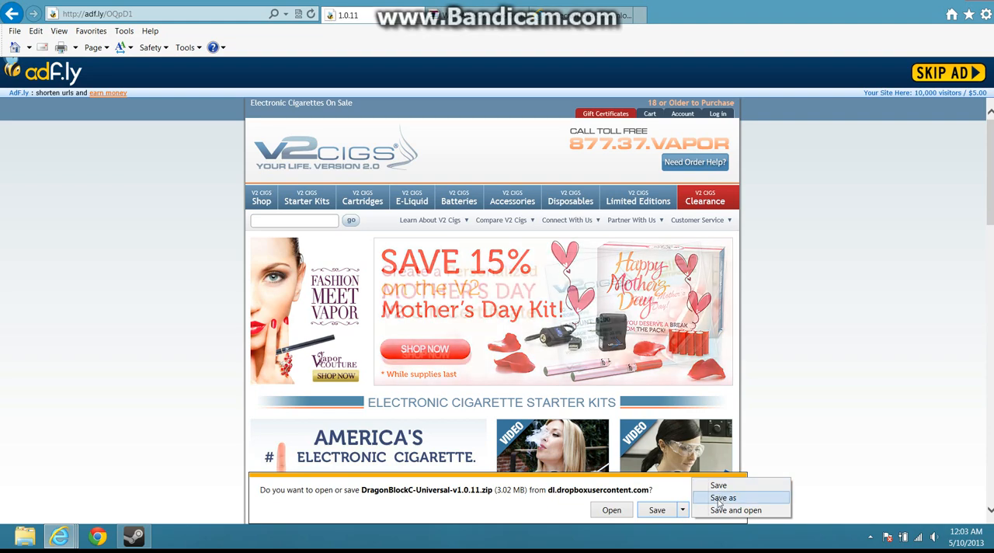
{"action": "left_click", "coordinate": [719, 497]}
Save DragonBlockC-Universal-v1.0.11.zip to the Desktop and go back to the forum topic
{"action": "left_click", "coordinate": [305, 190]}
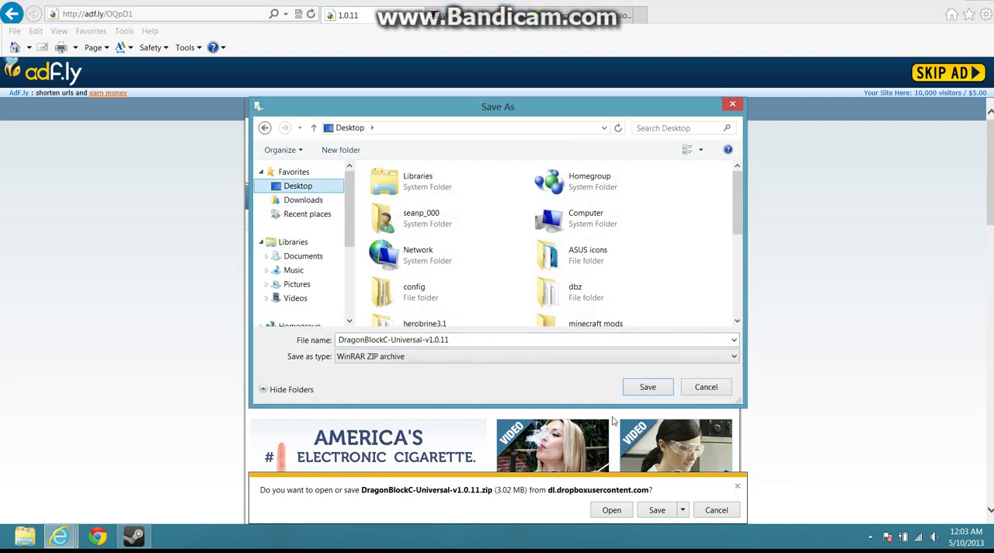
{"action": "left_click", "coordinate": [648, 387]}
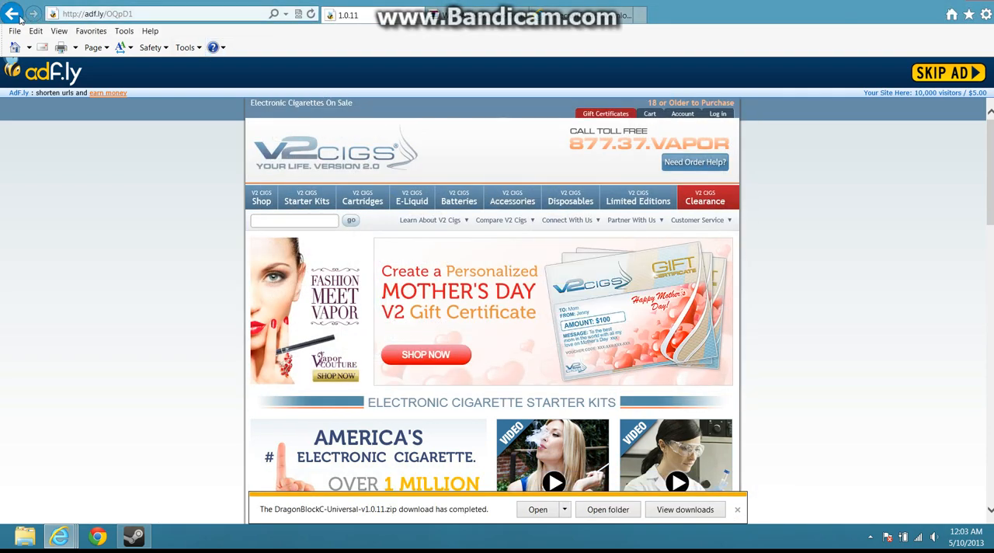
{"action": "left_click", "coordinate": [17, 17]}
{"action": "left_click", "coordinate": [12, 14]}
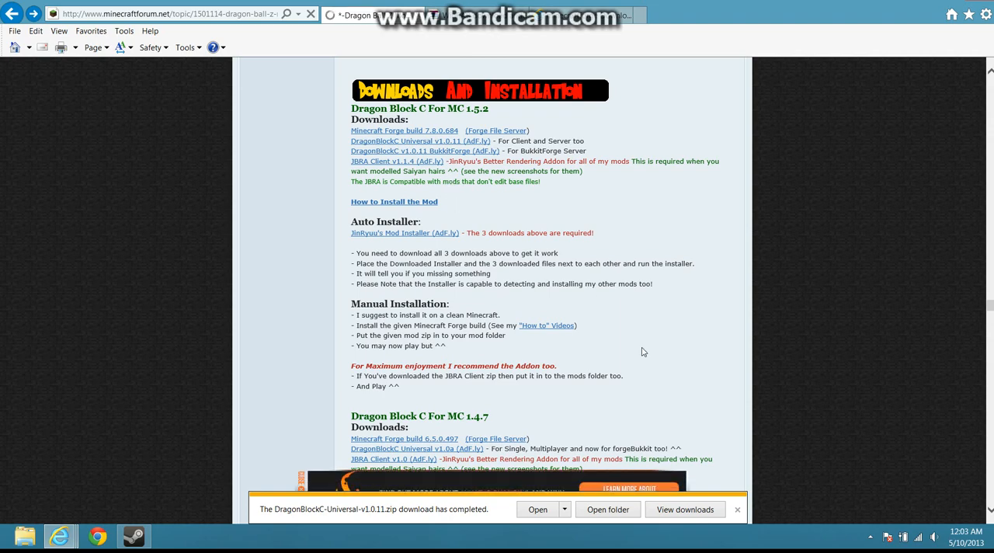
Dismiss the download notice, follow the JBRA Client link and skip its ad
{"action": "left_click", "coordinate": [737, 511]}
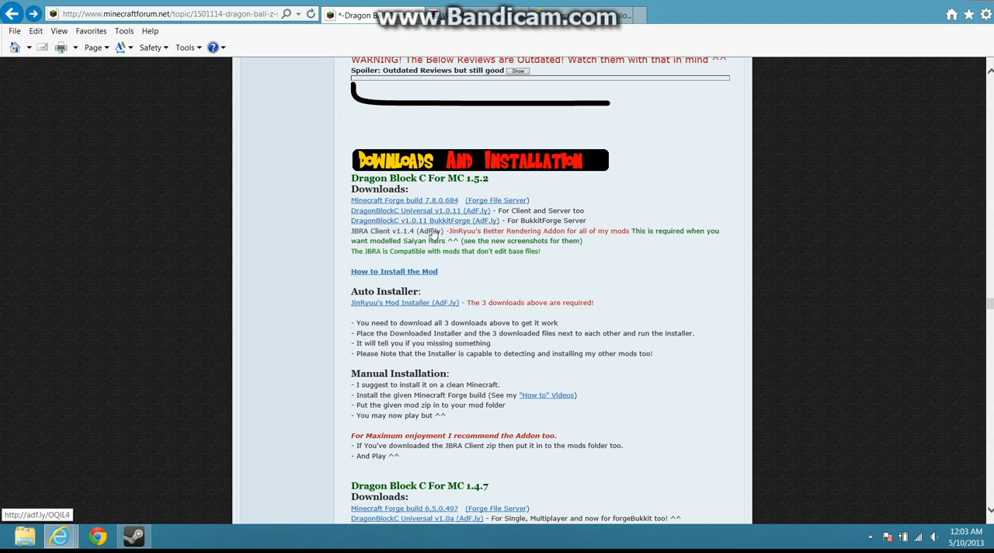
{"action": "left_click", "coordinate": [426, 236]}
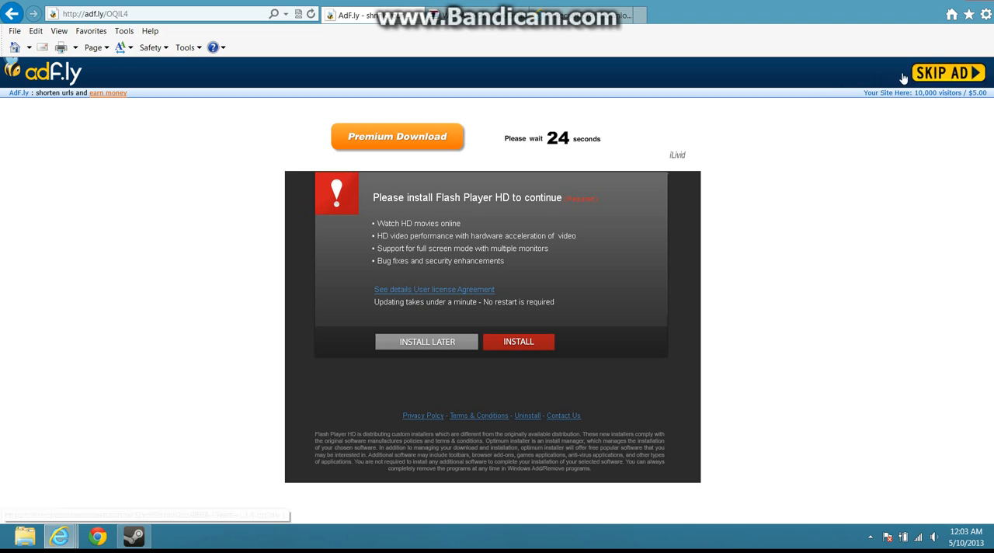
{"action": "left_click", "coordinate": [952, 73]}
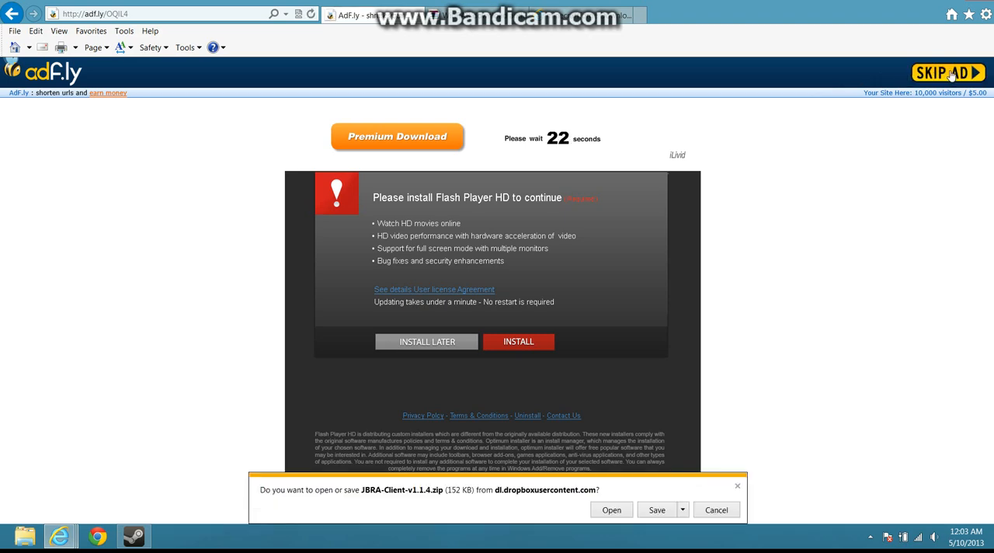
Save JBRA-Client-v1.1.4.zip to the Desktop via Save as
{"action": "left_click", "coordinate": [684, 510]}
{"action": "left_click", "coordinate": [712, 499]}
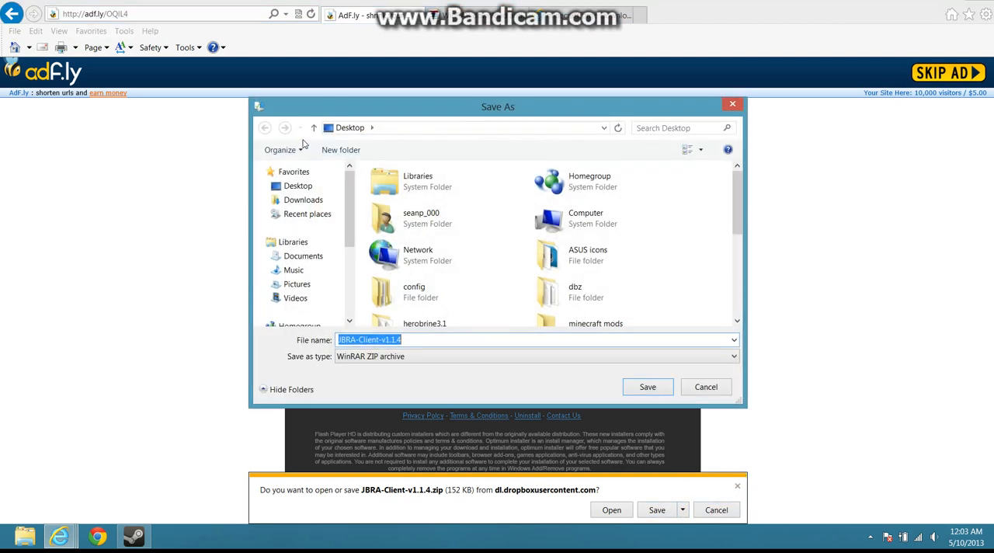
{"action": "left_click", "coordinate": [299, 187]}
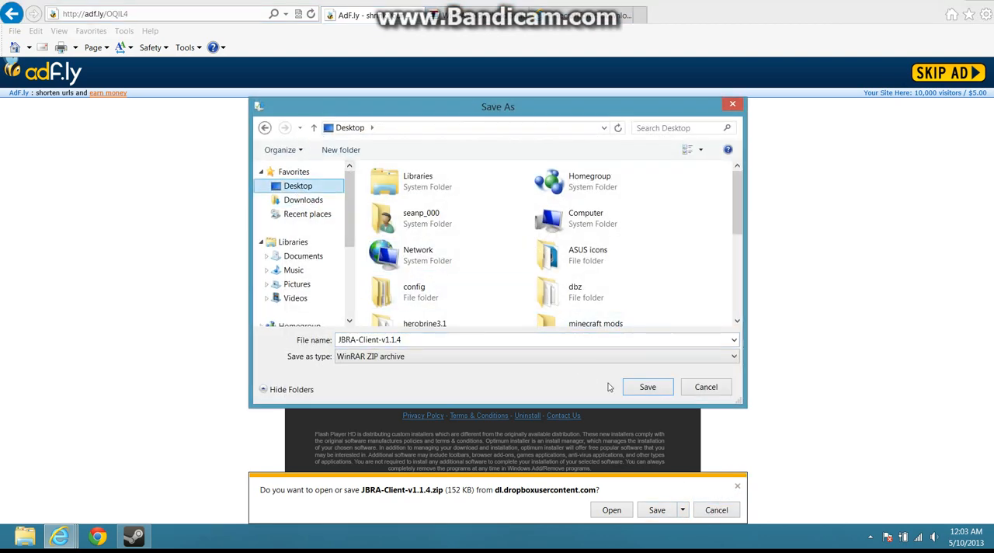
{"action": "left_click", "coordinate": [647, 387]}
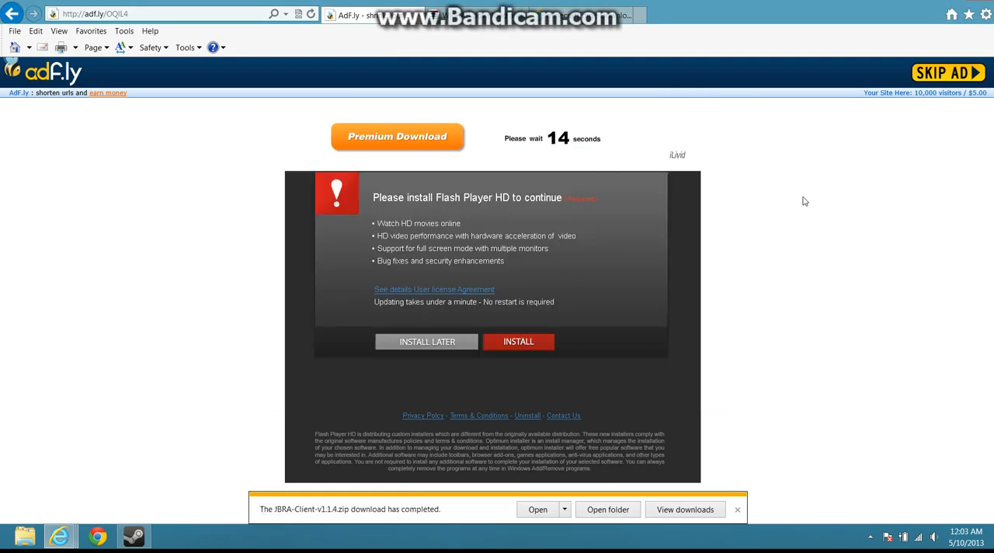
Restore the browser down, move both zips to the desktop's bottom rows and minimize IE
{"action": "left_click", "coordinate": [929, 2]}
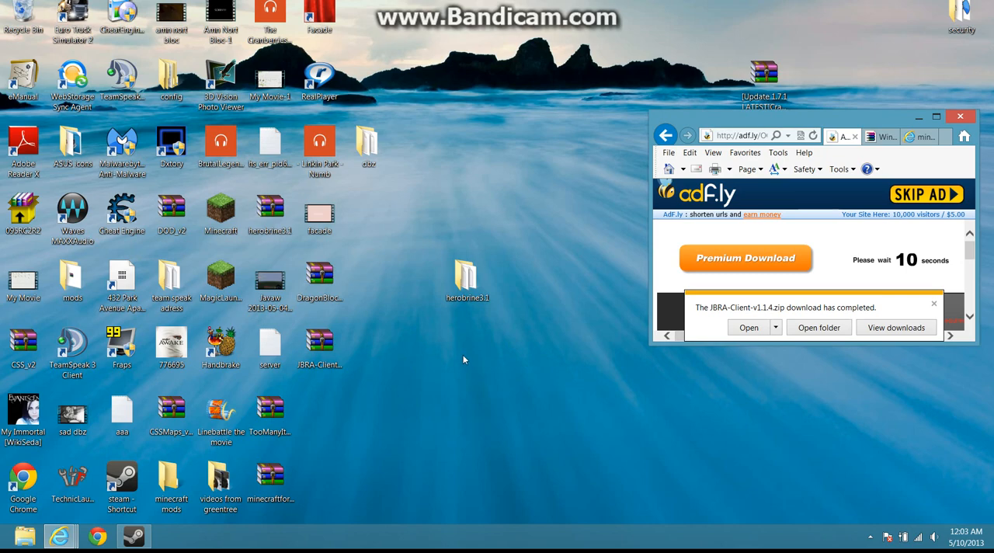
{"action": "left_click", "coordinate": [934, 306]}
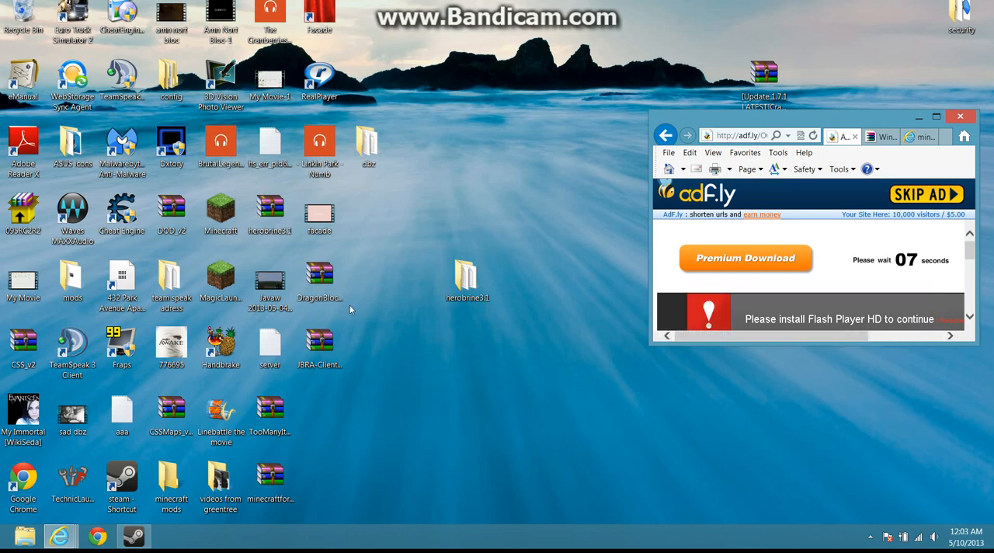
{"action": "left_click_drag", "start_coordinate": [319, 350], "coordinate": [311, 423]}
{"action": "left_click_drag", "start_coordinate": [319, 283], "coordinate": [314, 486]}
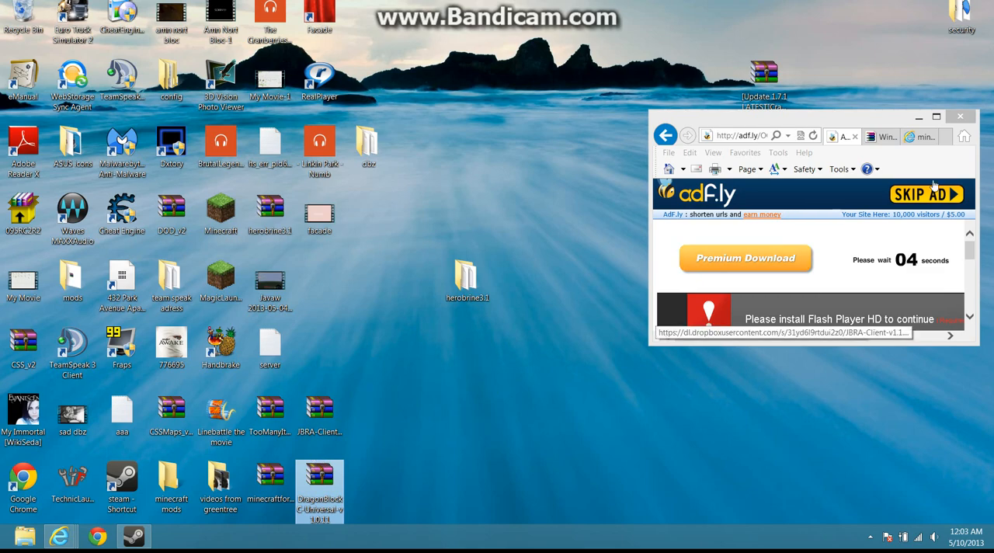
{"action": "key", "text": "super+d"}
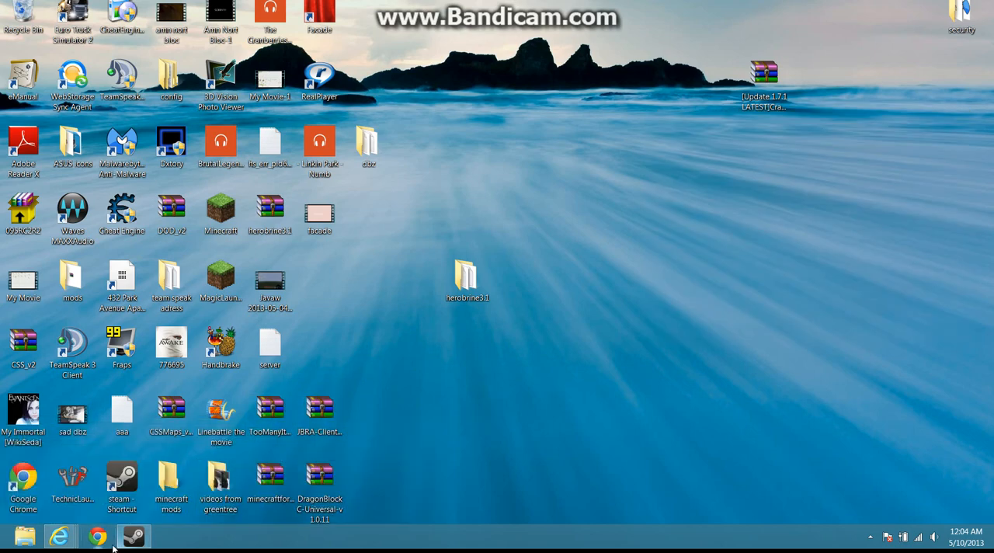
Maximize the WinRAR download page window and close its food advertisement popup
{"action": "mouse_move", "coordinate": [59, 536]}
{"action": "left_click", "coordinate": [246, 494]}
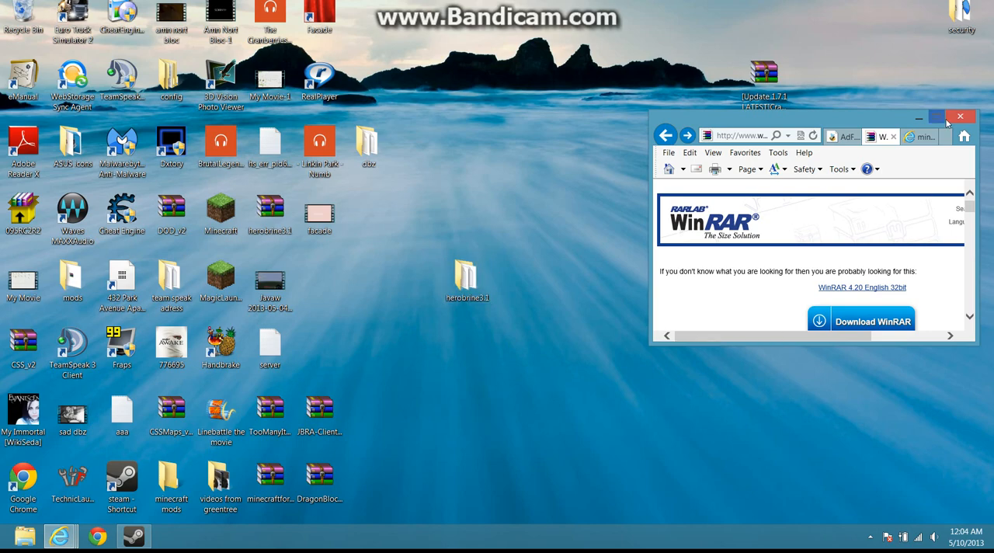
{"action": "left_click", "coordinate": [935, 117]}
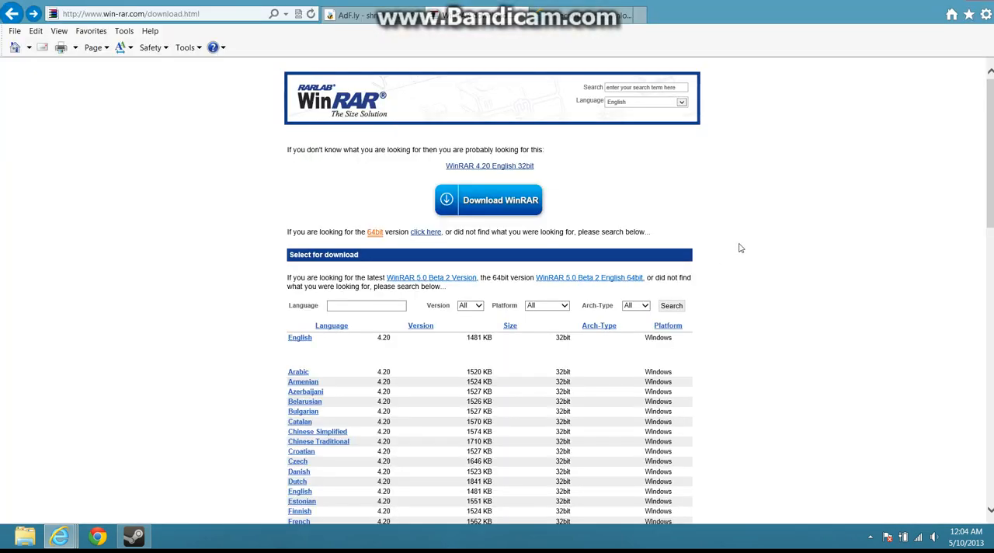
{"action": "scroll", "coordinate": [423, 247], "scroll_direction": "down", "scroll_amount": 2}
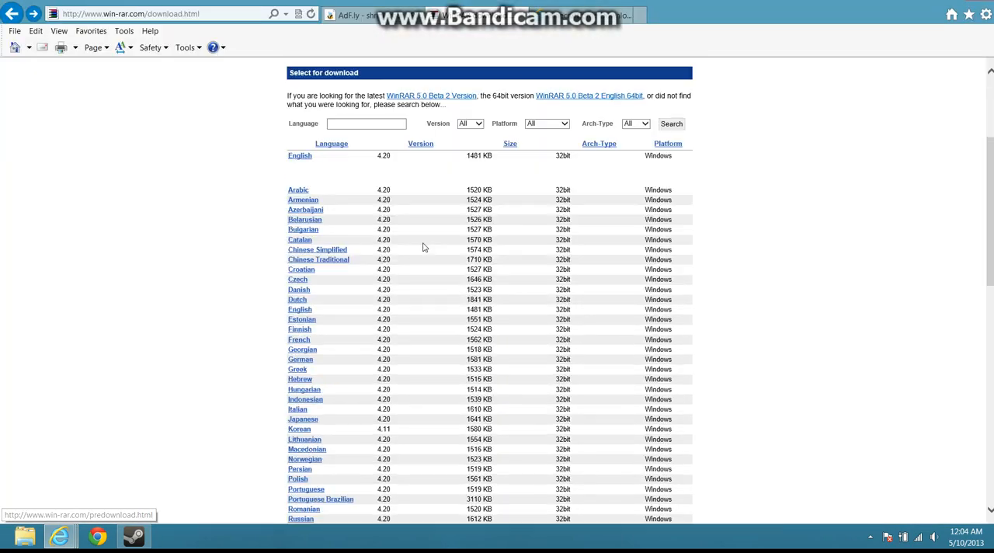
{"action": "scroll", "coordinate": [423, 247], "scroll_direction": "up", "scroll_amount": 2}
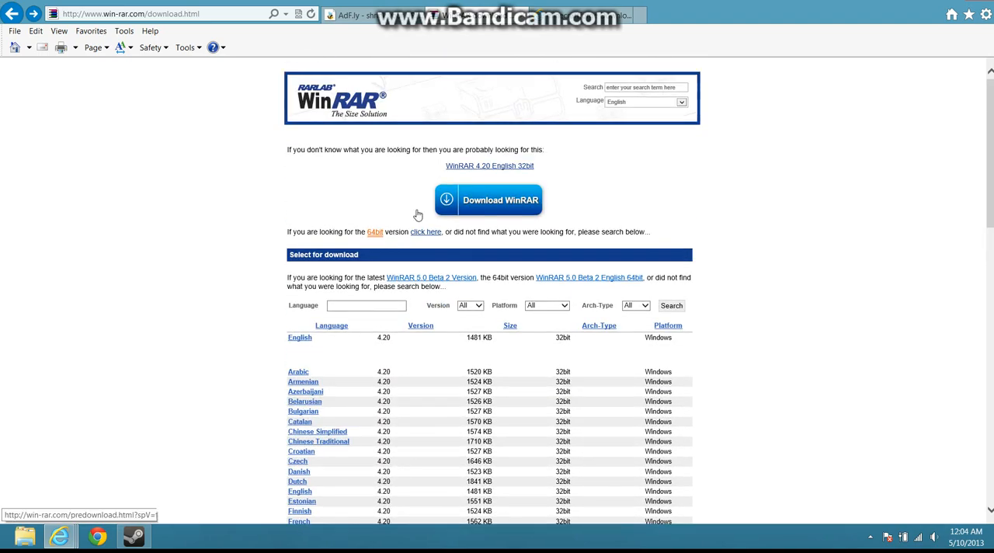
{"action": "scroll", "coordinate": [318, 411], "scroll_direction": "down", "scroll_amount": 3}
{"action": "scroll", "coordinate": [314, 360], "scroll_direction": "up", "scroll_amount": 2}
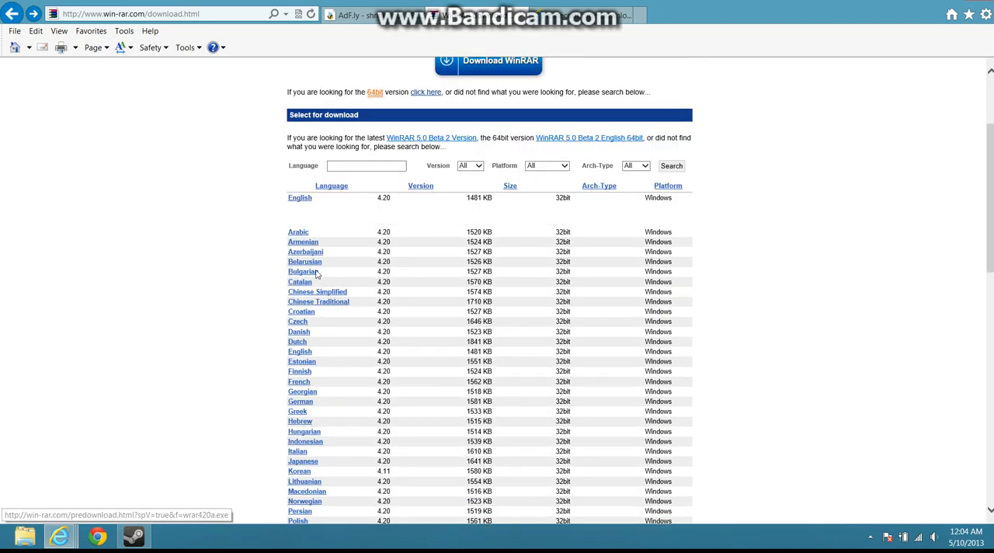
{"action": "scroll", "coordinate": [326, 446], "scroll_direction": "up", "scroll_amount": 2}
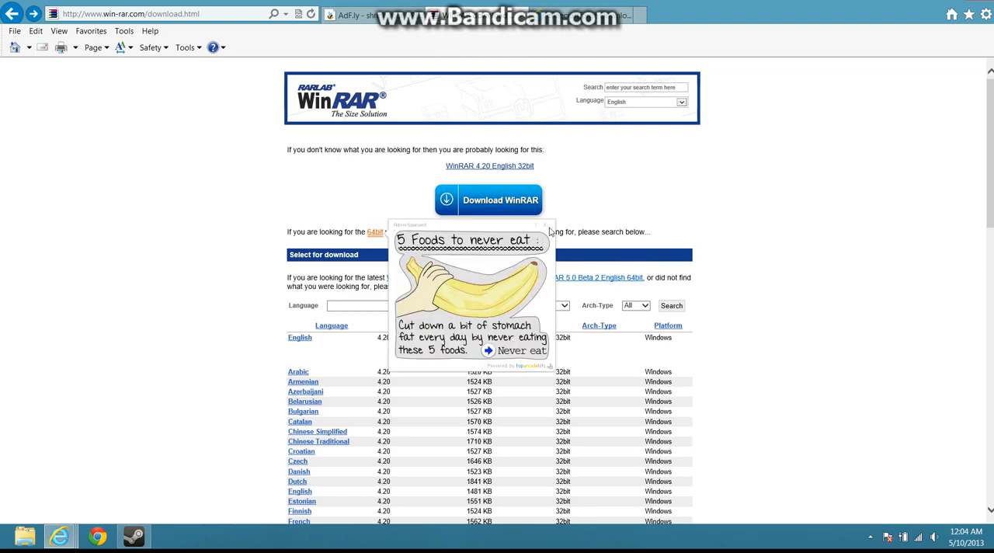
{"action": "left_click", "coordinate": [544, 229]}
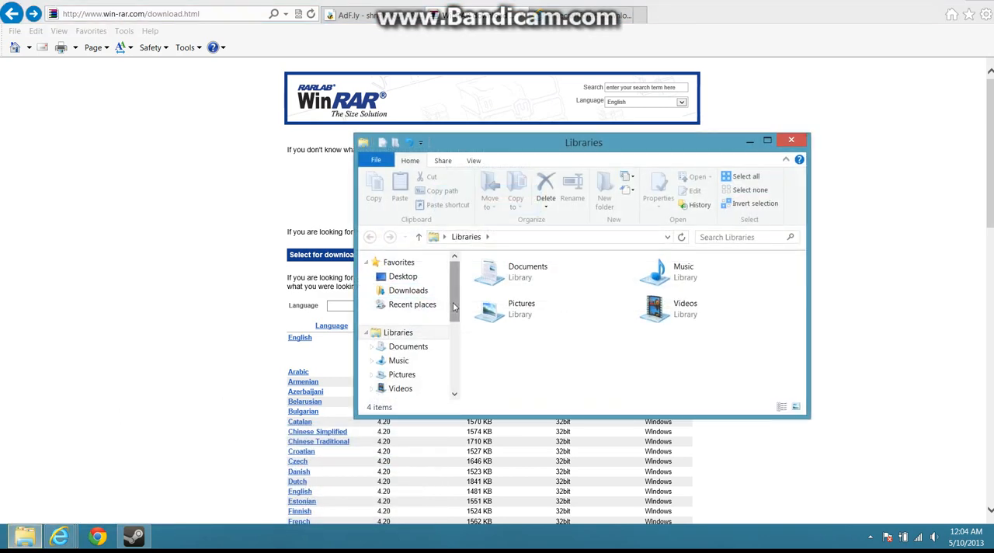
{"action": "scroll", "coordinate": [454, 307], "scroll_direction": "down", "scroll_amount": 1}
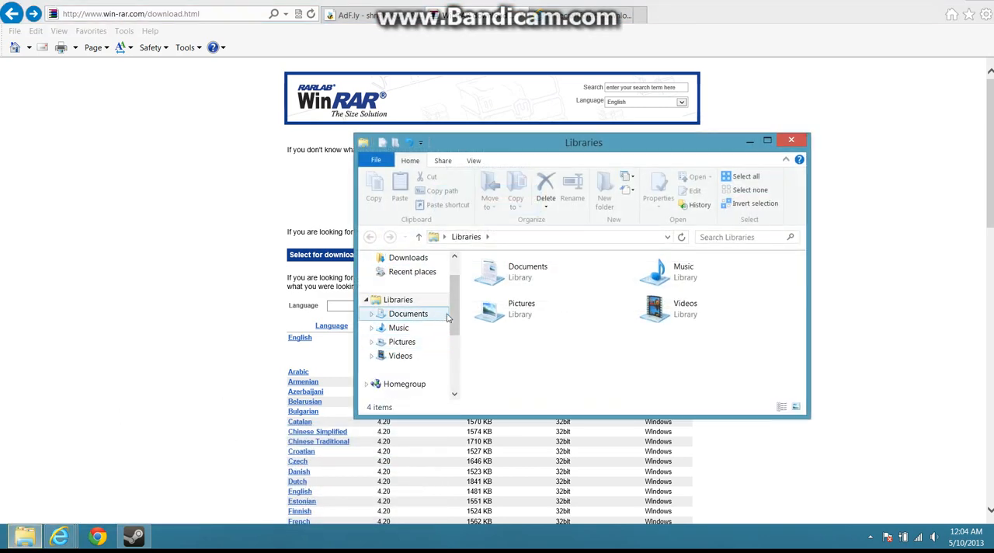
{"action": "scroll", "coordinate": [450, 319], "scroll_direction": "down", "scroll_amount": 2}
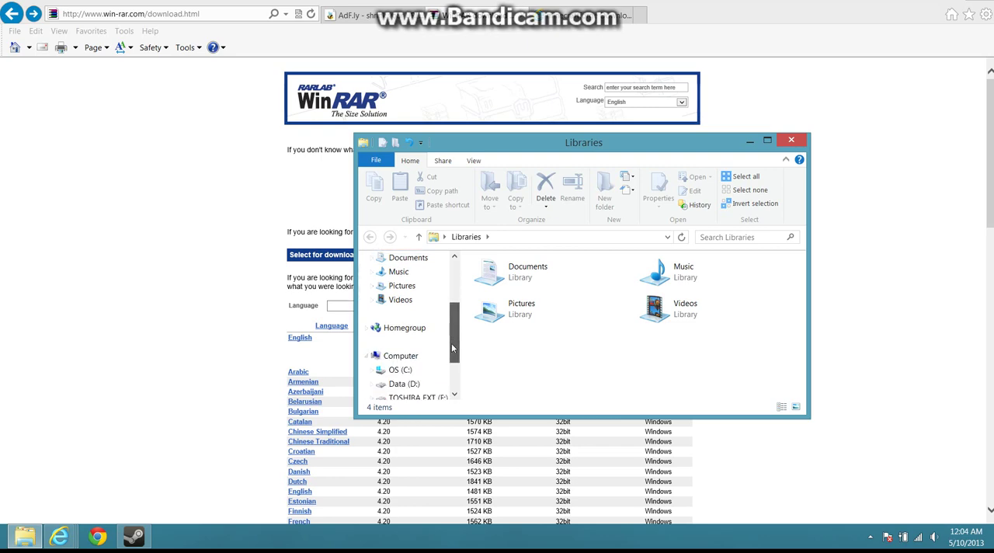
{"action": "right_click", "coordinate": [403, 361]}
{"action": "left_click", "coordinate": [455, 497]}
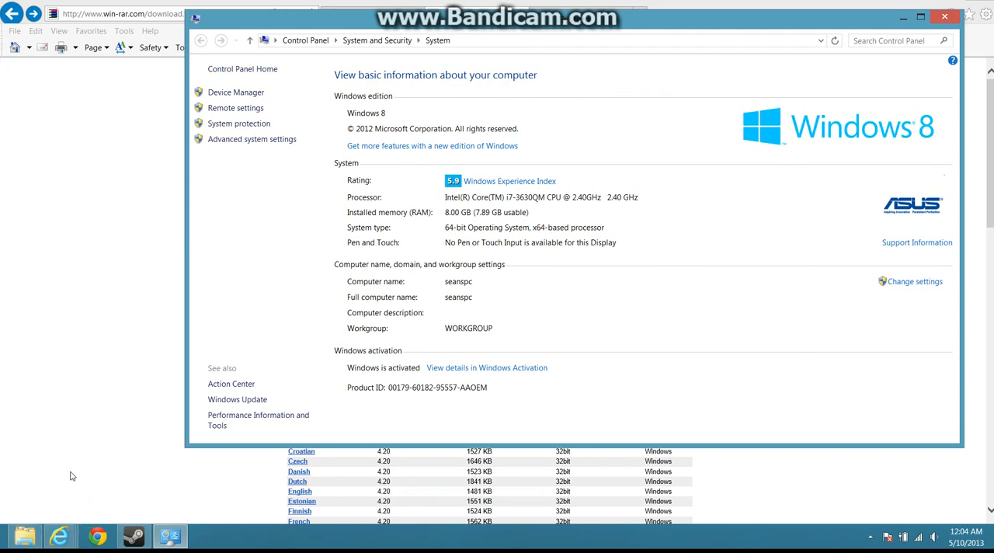
{"action": "left_click", "coordinate": [4, 536]}
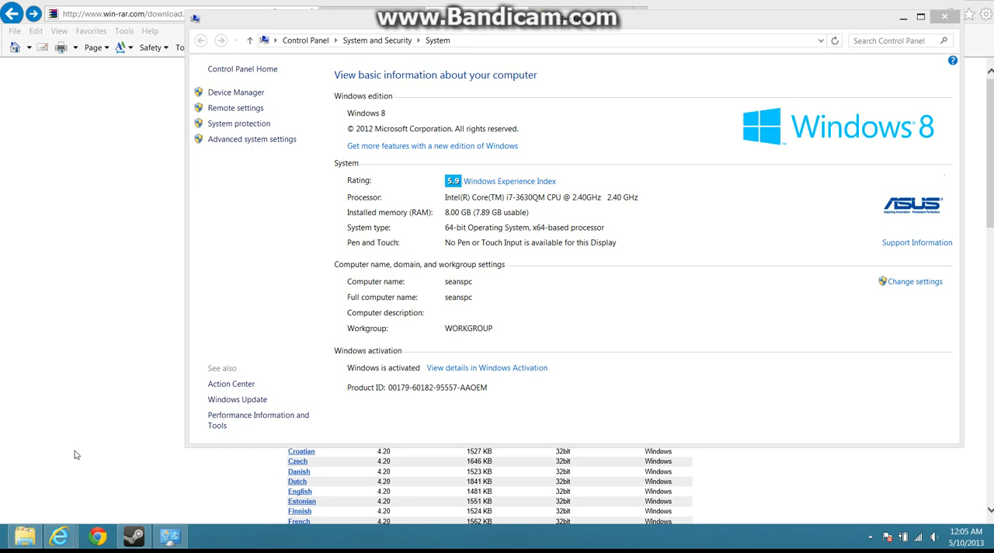
{"action": "left_click", "coordinate": [464, 228]}
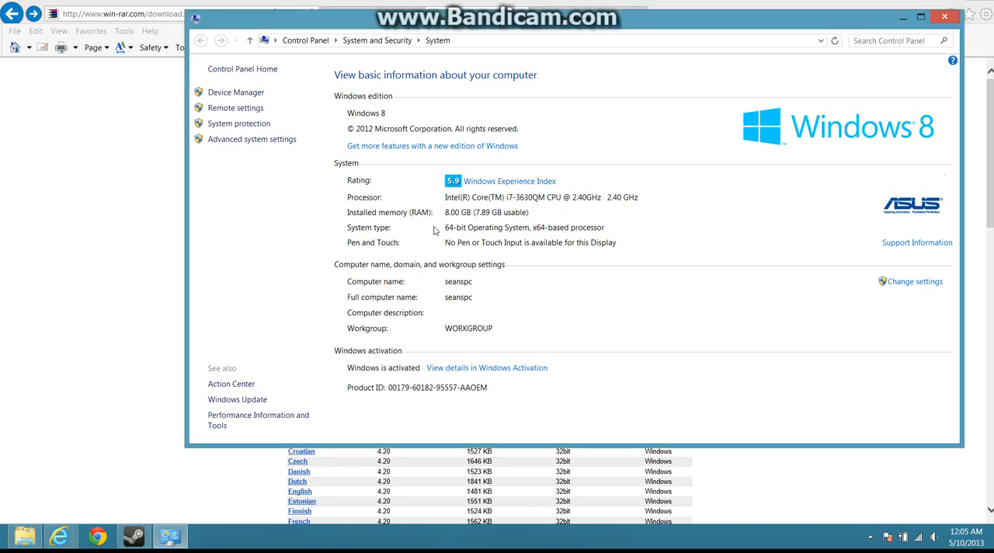
{"action": "left_click", "coordinate": [944, 17]}
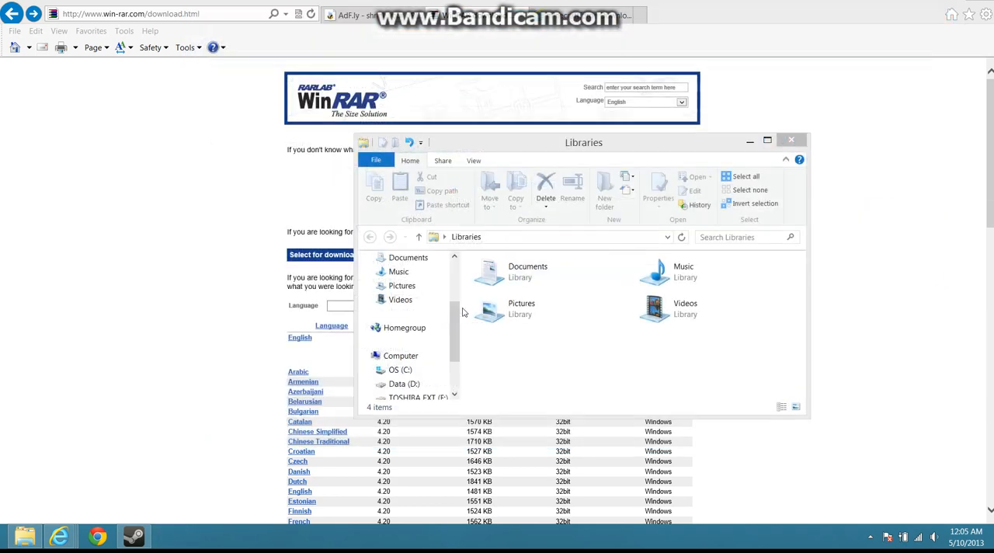
Close the Libraries window and start the 64-bit WinRAR installer download
{"action": "left_click", "coordinate": [791, 140]}
{"action": "left_click", "coordinate": [425, 232]}
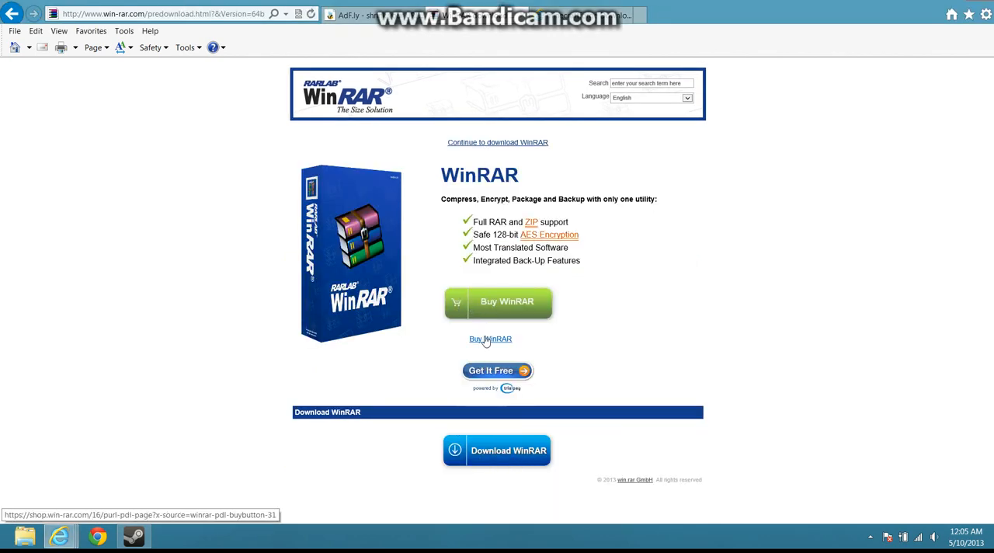
{"action": "left_click", "coordinate": [467, 464]}
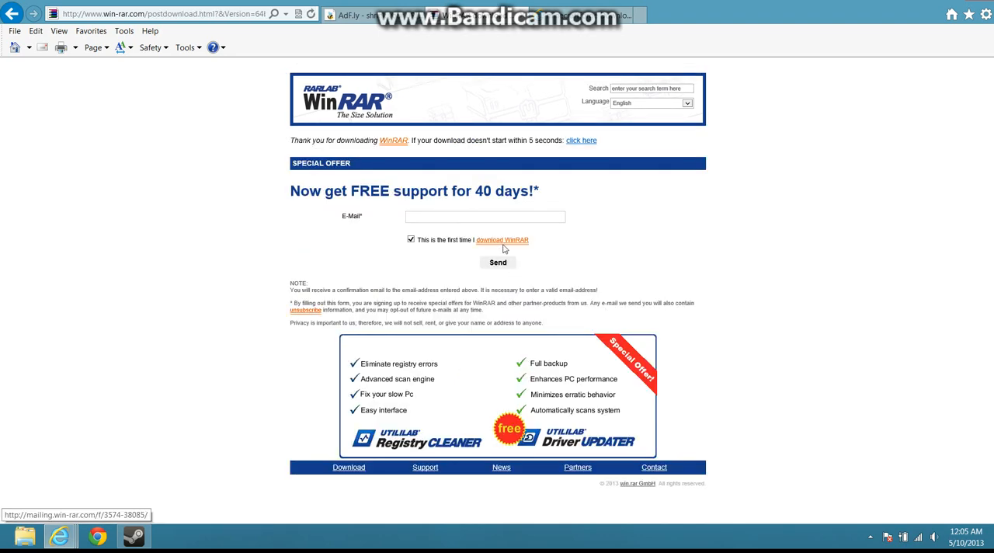
{"action": "mouse_move", "coordinate": [502, 240]}
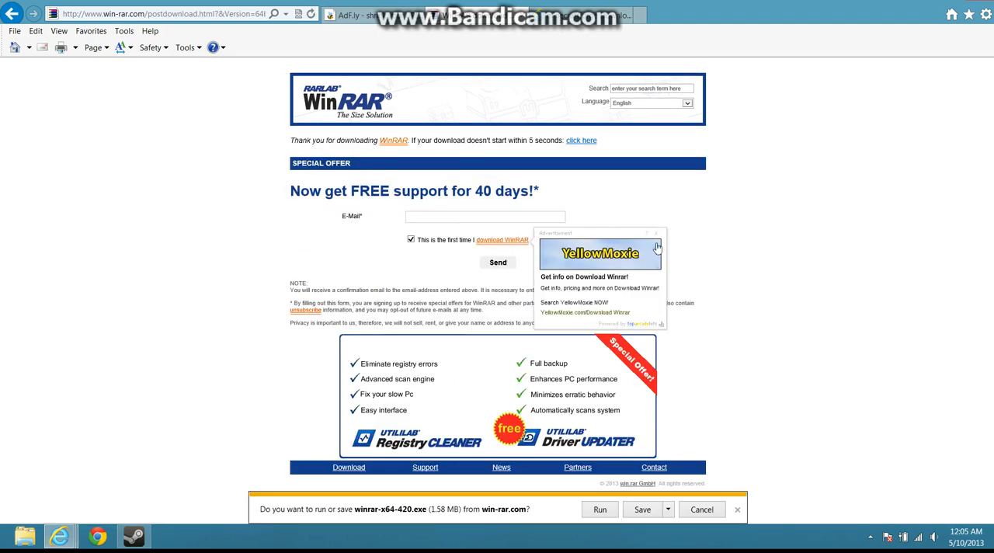
Dismiss the advertisement popup and go back to the WinRAR download list
{"action": "left_click", "coordinate": [658, 236]}
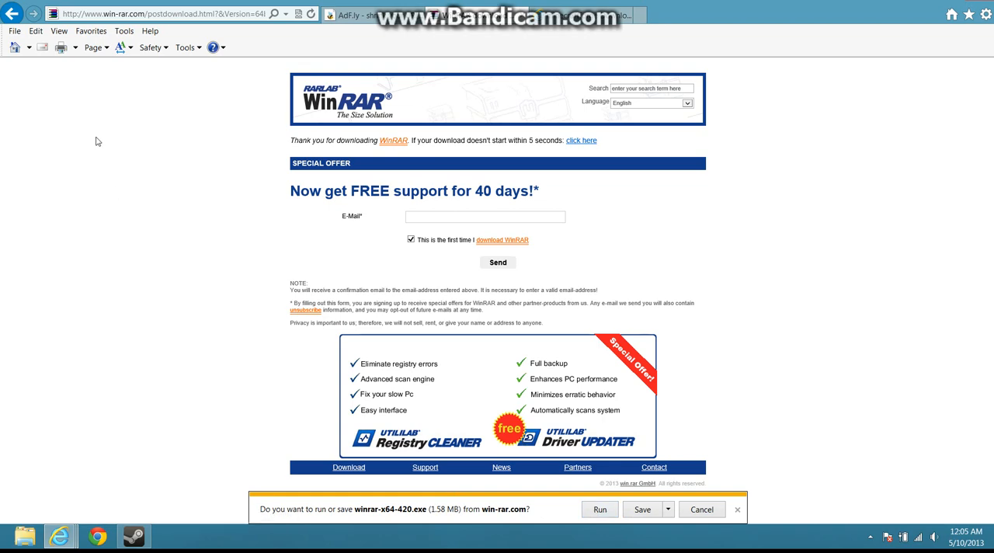
{"action": "left_click", "coordinate": [13, 13]}
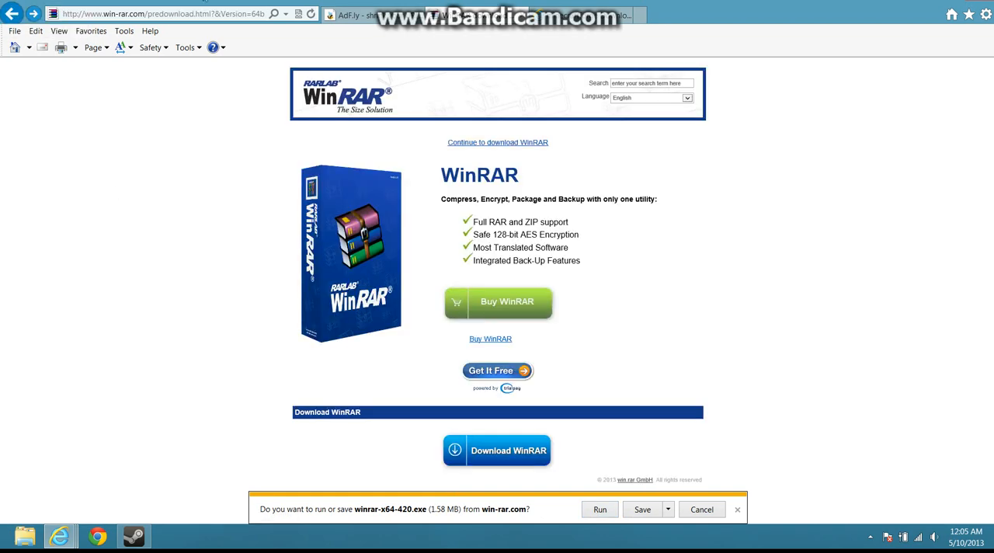
{"action": "left_click", "coordinate": [11, 15]}
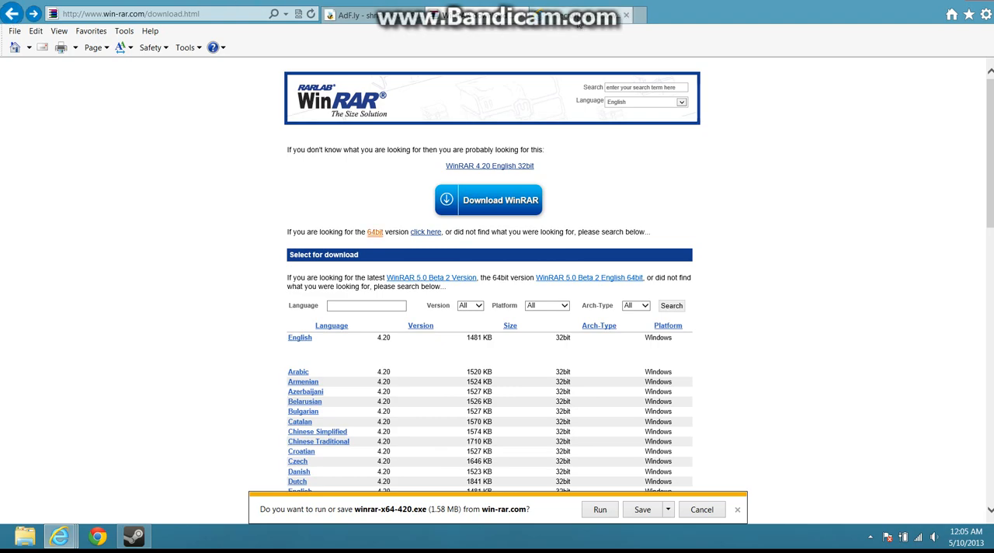
Switch to the Forge downloads page, request the latest universal zip and skip its ad
{"action": "left_click", "coordinate": [579, 19]}
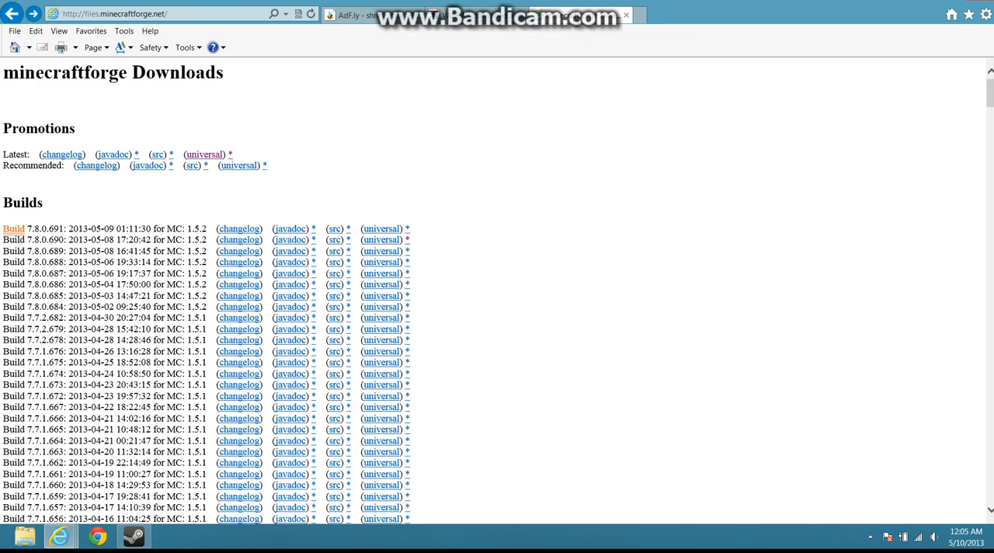
{"action": "scroll", "coordinate": [499, 308], "scroll_direction": "down", "scroll_amount": 5}
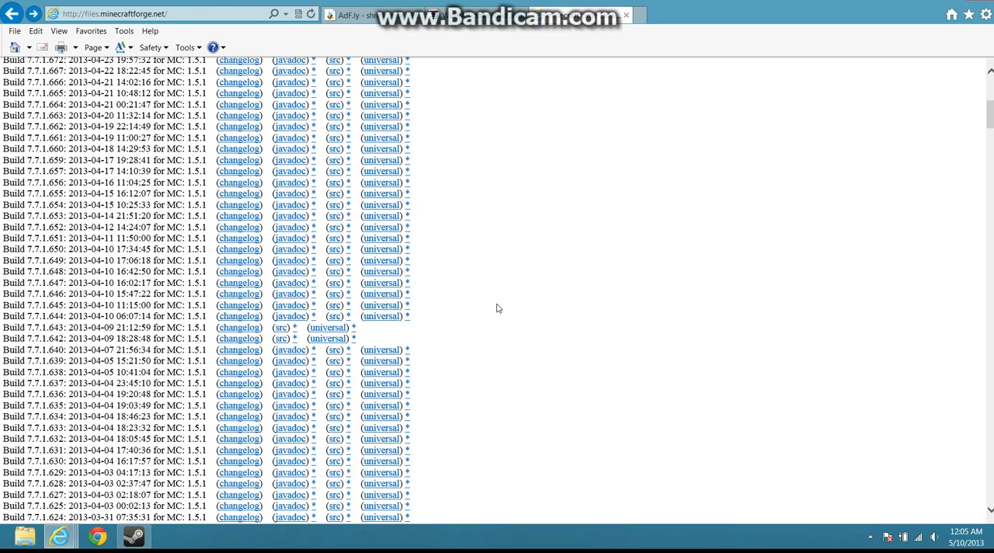
{"action": "scroll", "coordinate": [526, 272], "scroll_direction": "down", "scroll_amount": 10}
{"action": "scroll", "coordinate": [548, 269], "scroll_direction": "down", "scroll_amount": 10}
{"action": "scroll", "coordinate": [555, 265], "scroll_direction": "down", "scroll_amount": 10}
{"action": "scroll", "coordinate": [553, 226], "scroll_direction": "up", "scroll_amount": 10}
{"action": "scroll", "coordinate": [552, 187], "scroll_direction": "up", "scroll_amount": 10}
{"action": "scroll", "coordinate": [552, 187], "scroll_direction": "up", "scroll_amount": 10}
{"action": "scroll", "coordinate": [554, 187], "scroll_direction": "up", "scroll_amount": 5}
{"action": "scroll", "coordinate": [553, 187], "scroll_direction": "up", "scroll_amount": 10}
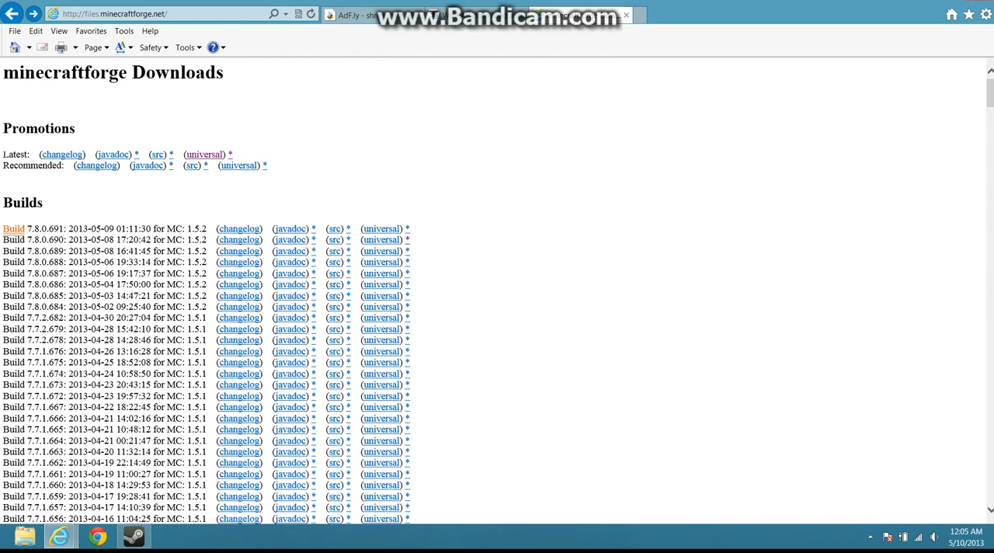
{"action": "mouse_move", "coordinate": [5, 154]}
{"action": "left_mouse_down"}
{"action": "mouse_move", "coordinate": [30, 154]}
{"action": "mouse_move", "coordinate": [7, 155]}
{"action": "left_mouse_up"}
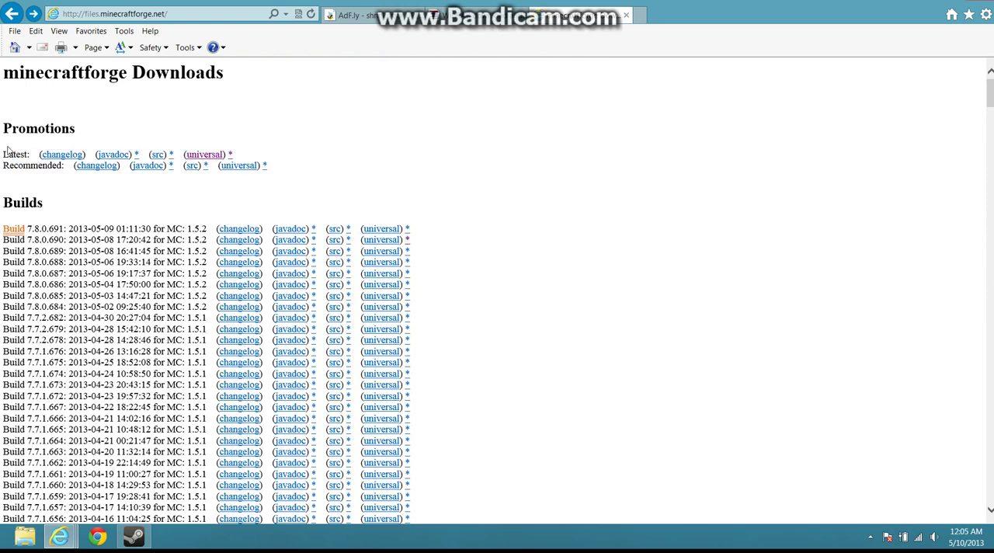
{"action": "left_click", "coordinate": [203, 155]}
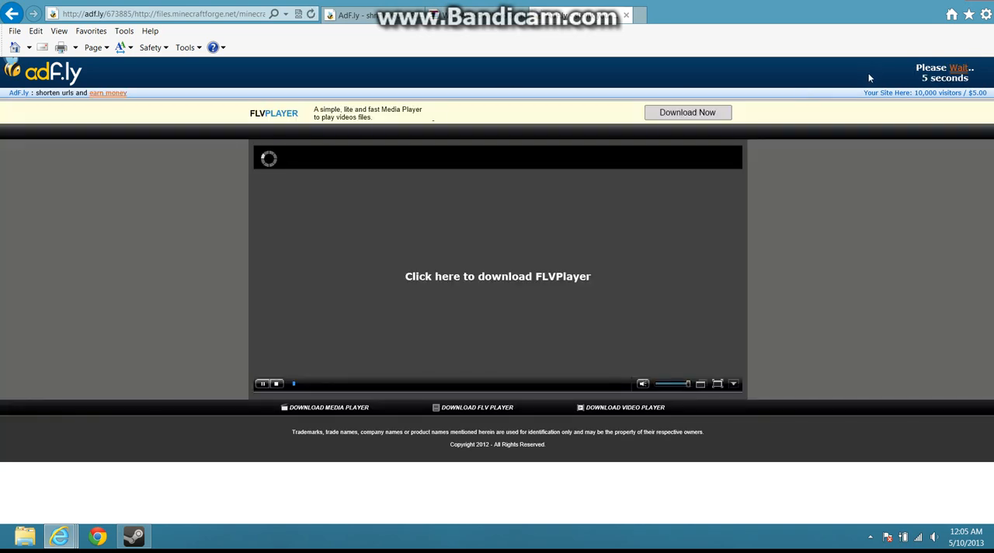
{"action": "left_click", "coordinate": [933, 76]}
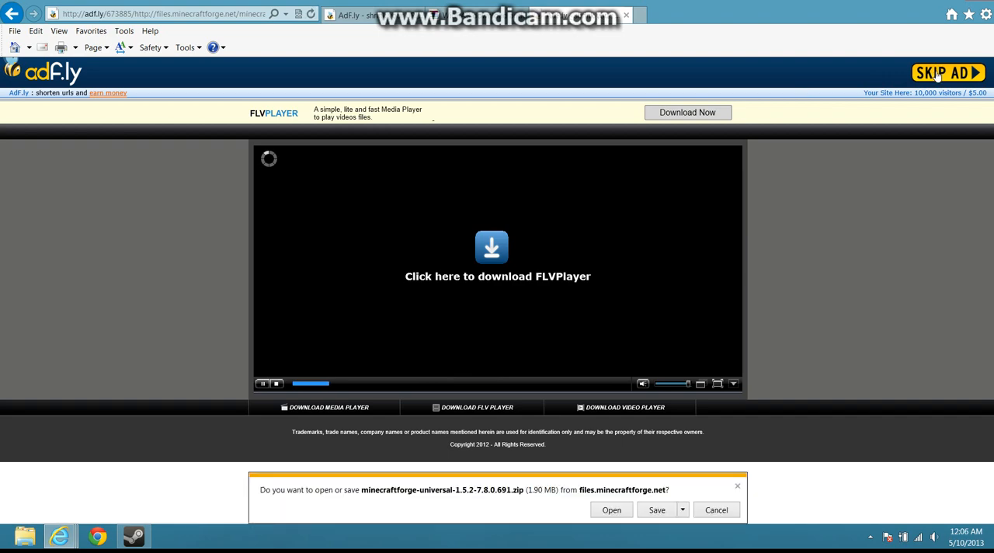
Bring up Save as for the Forge 1.5.2 universal zip, then cancel it
{"action": "left_click", "coordinate": [683, 510]}
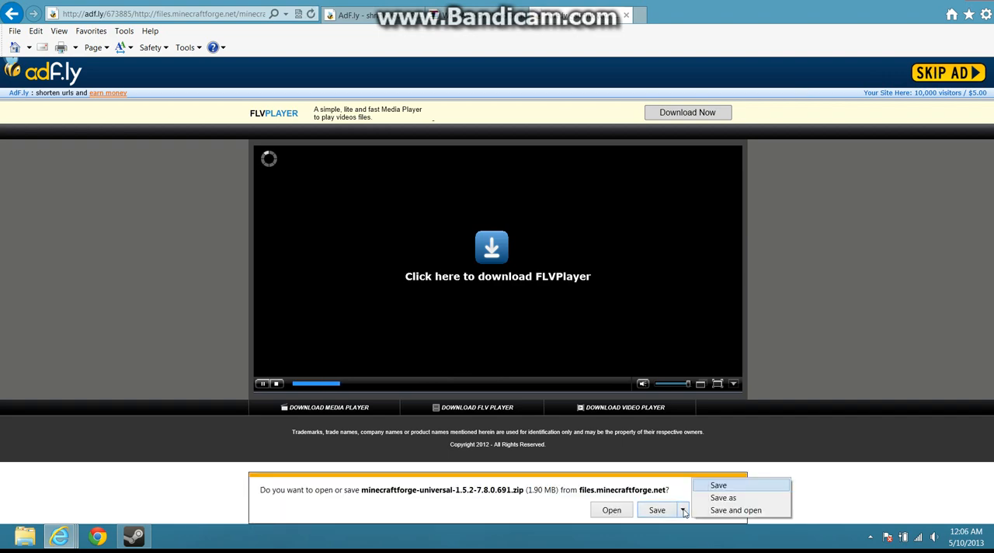
{"action": "left_click", "coordinate": [711, 501]}
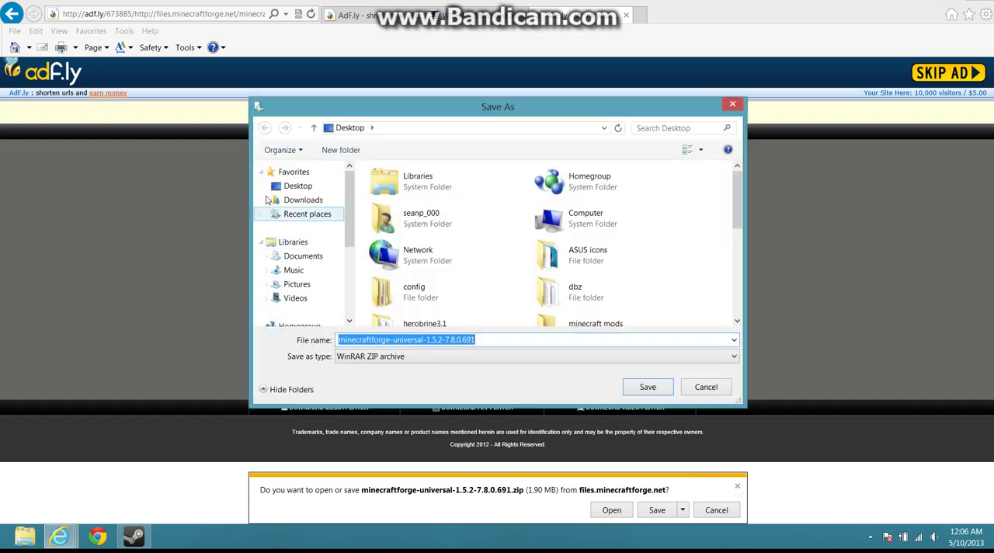
{"action": "left_click", "coordinate": [732, 104]}
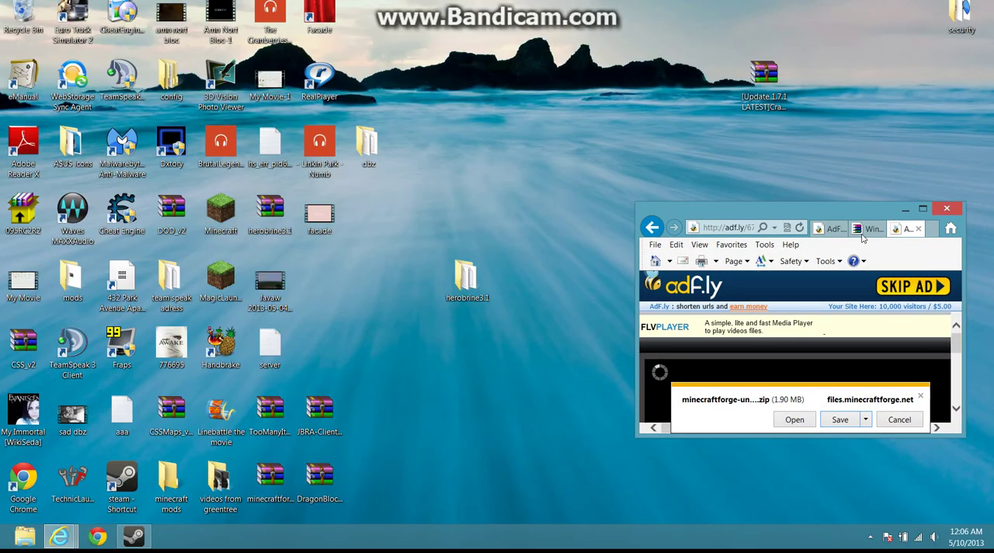
Shrink the browser, select the Forge zip on the desktop and minimize IE
{"action": "left_click_drag", "start_coordinate": [901, 11], "coordinate": [854, 289]}
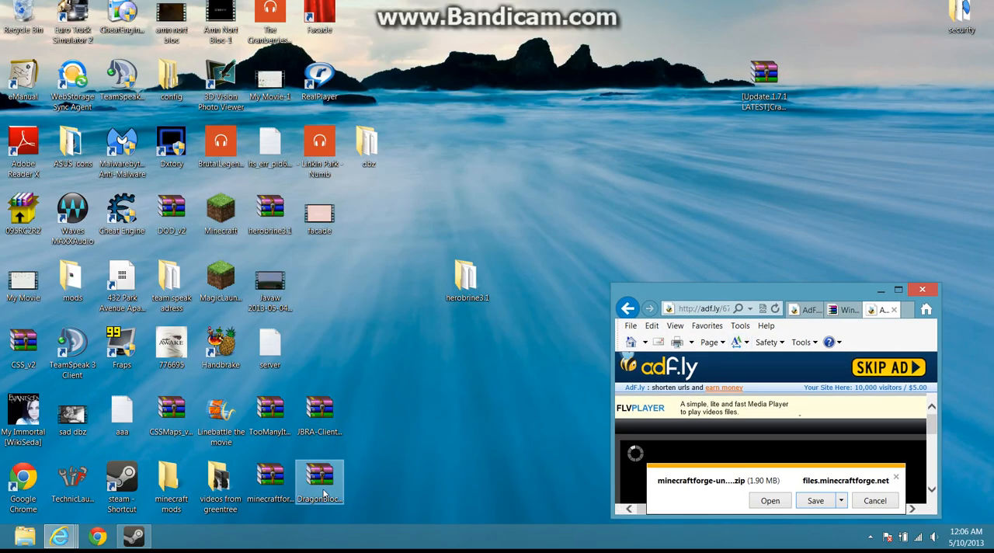
{"action": "left_click", "coordinate": [288, 501]}
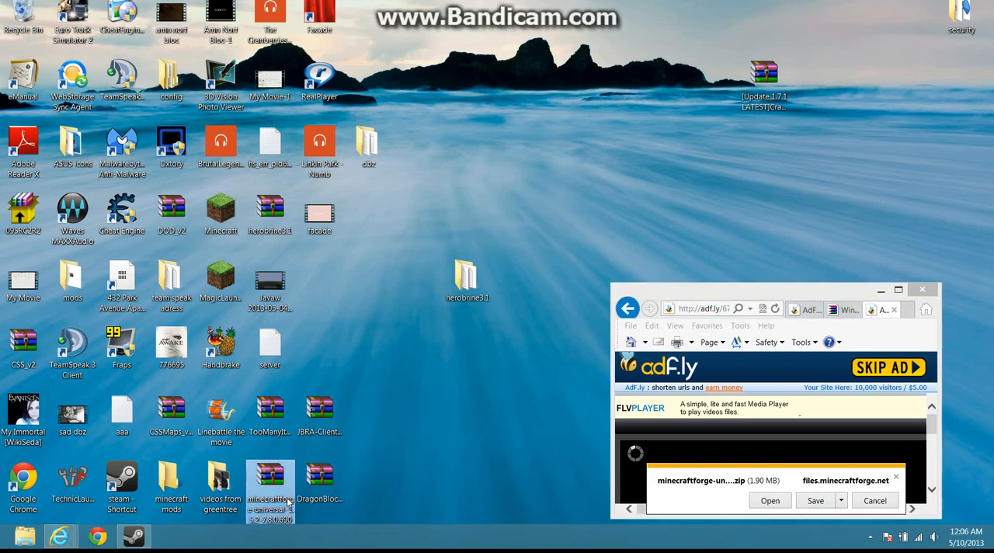
{"action": "left_click", "coordinate": [881, 290]}
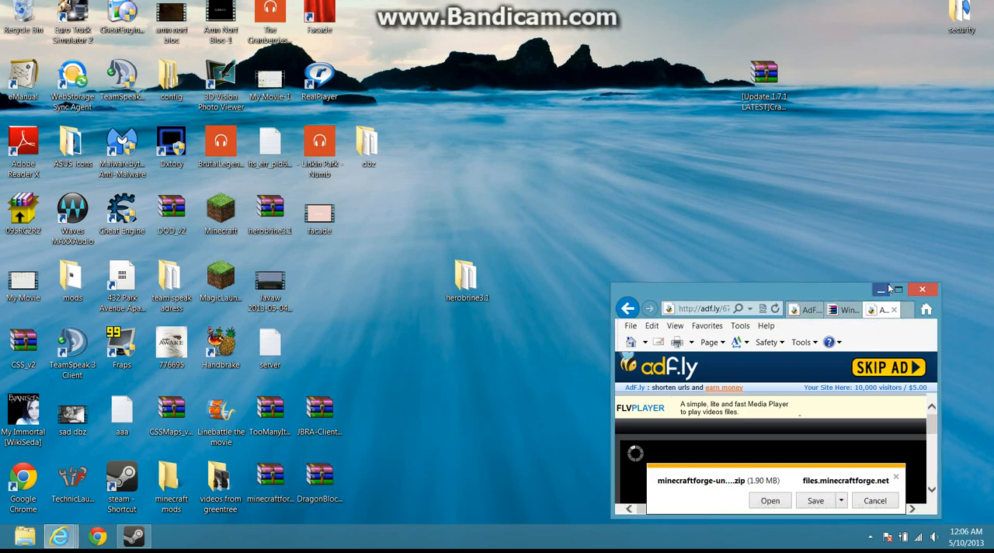
Navigate a new File Explorer window to %appdata% Roaming
{"action": "left_click", "coordinate": [22, 537]}
{"action": "left_click", "coordinate": [501, 238]}
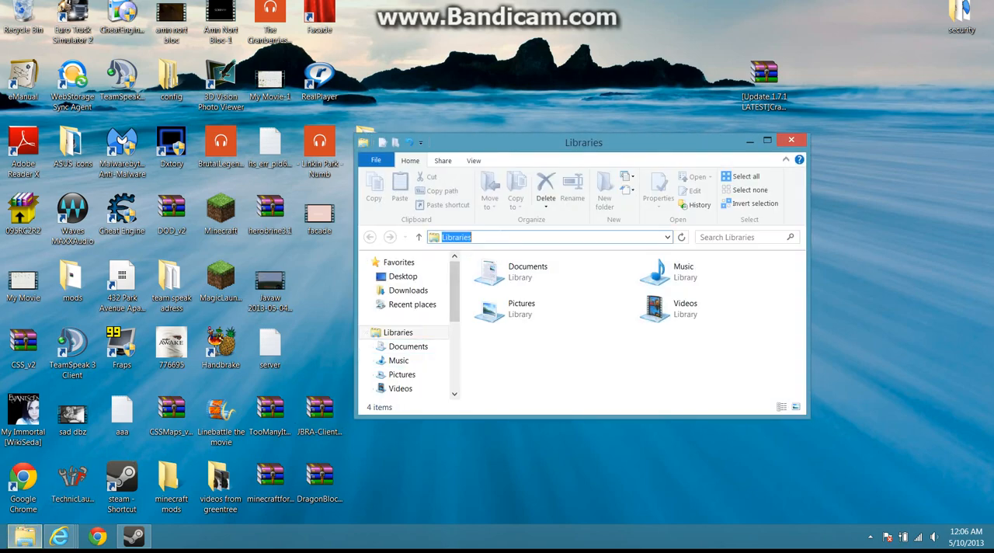
{"action": "key", "text": "BackSpace"}
{"action": "type", "text": "%appdata%"}
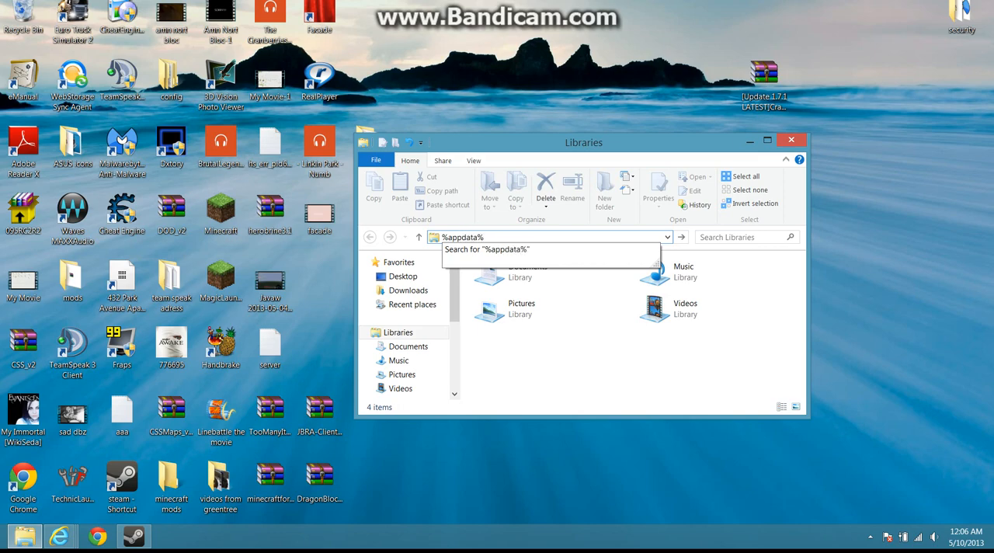
{"action": "key", "text": "Return"}
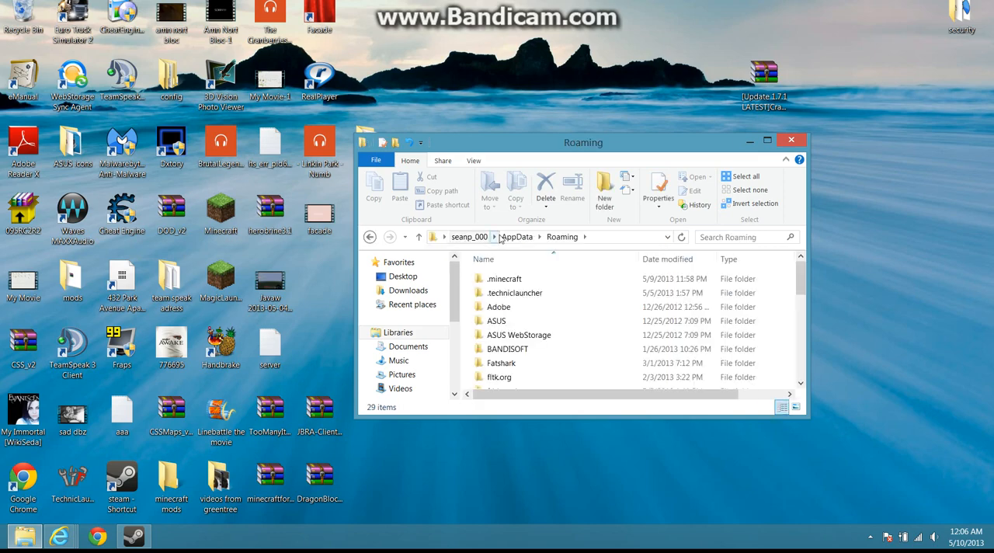
Go into the .minecraft folder and then its bin folder
{"action": "double_click", "coordinate": [513, 281]}
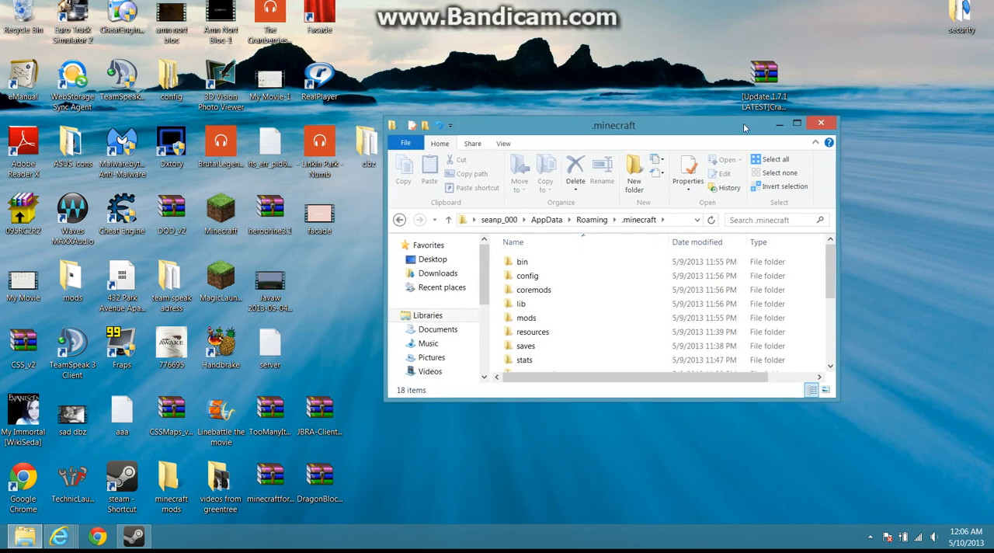
{"action": "left_click_drag", "start_coordinate": [713, 146], "coordinate": [778, 109]}
{"action": "scroll", "coordinate": [580, 264], "scroll_direction": "down", "scroll_amount": 3}
{"action": "scroll", "coordinate": [581, 264], "scroll_direction": "up", "scroll_amount": 2}
{"action": "scroll", "coordinate": [575, 256], "scroll_direction": "up", "scroll_amount": 1}
{"action": "double_click", "coordinate": [562, 242]}
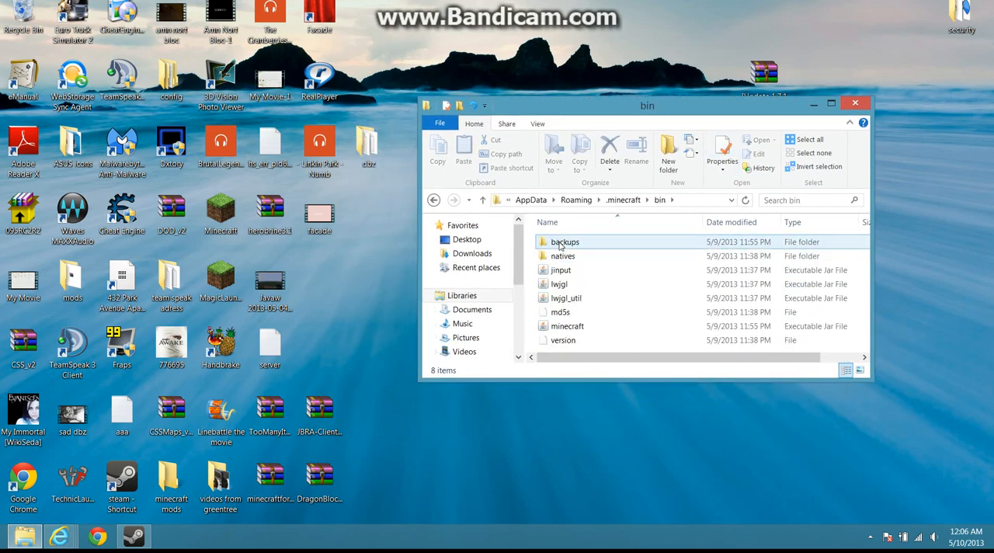
{"action": "scroll", "coordinate": [543, 272], "scroll_direction": "down", "scroll_amount": 1}
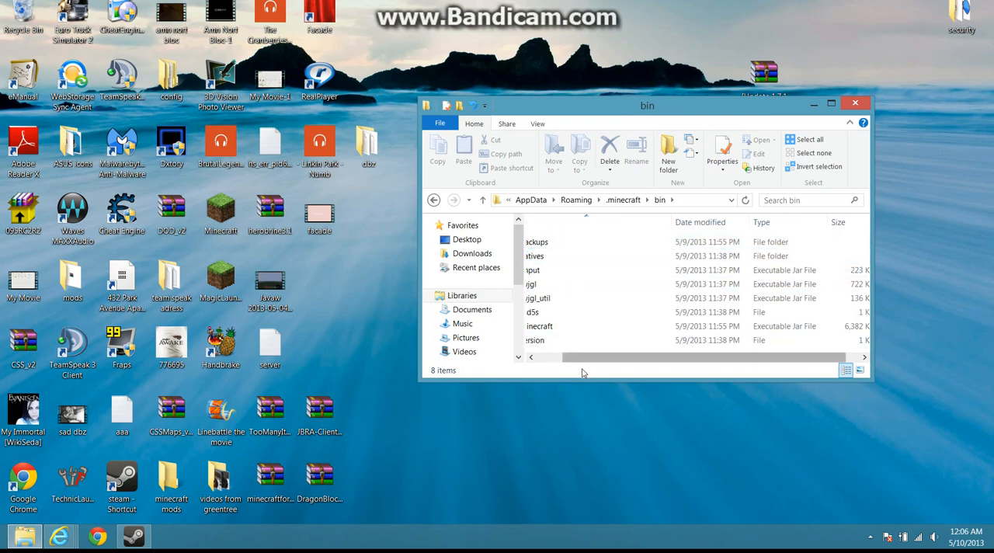
{"action": "scroll", "coordinate": [575, 365], "scroll_direction": "up", "scroll_amount": 1}
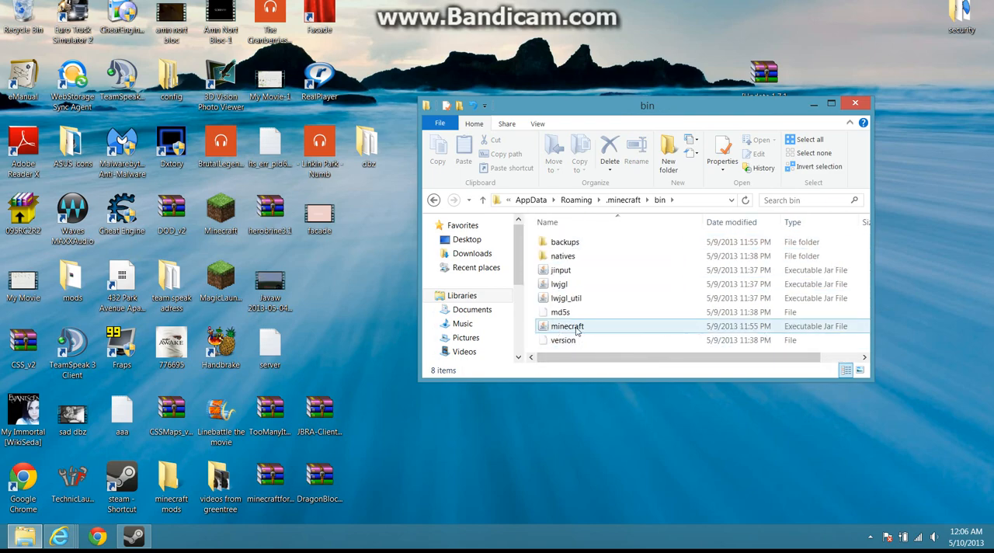
Open minecraft.jar with WinRAR, dismiss the license reminder and position its window
{"action": "right_click", "coordinate": [576, 331]}
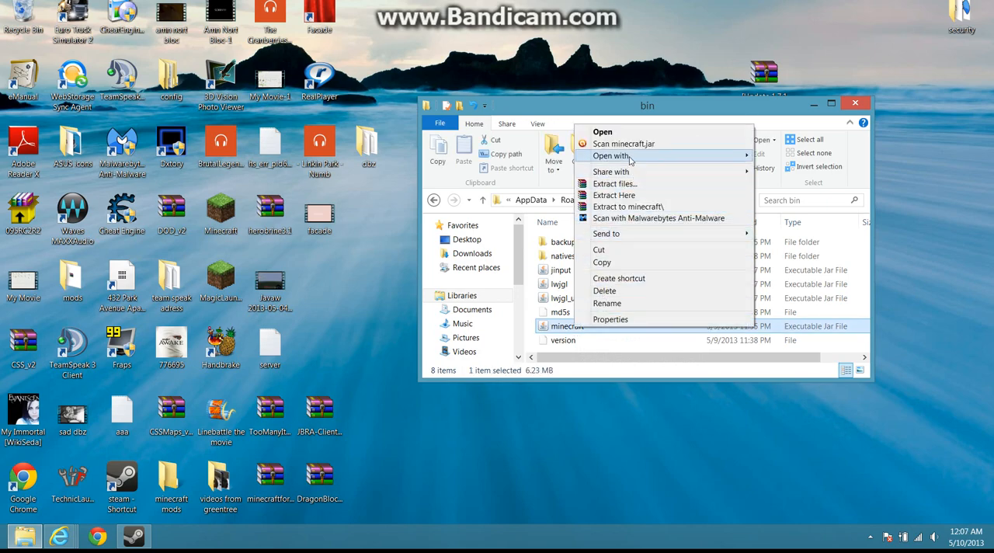
{"action": "mouse_move", "coordinate": [660, 157]}
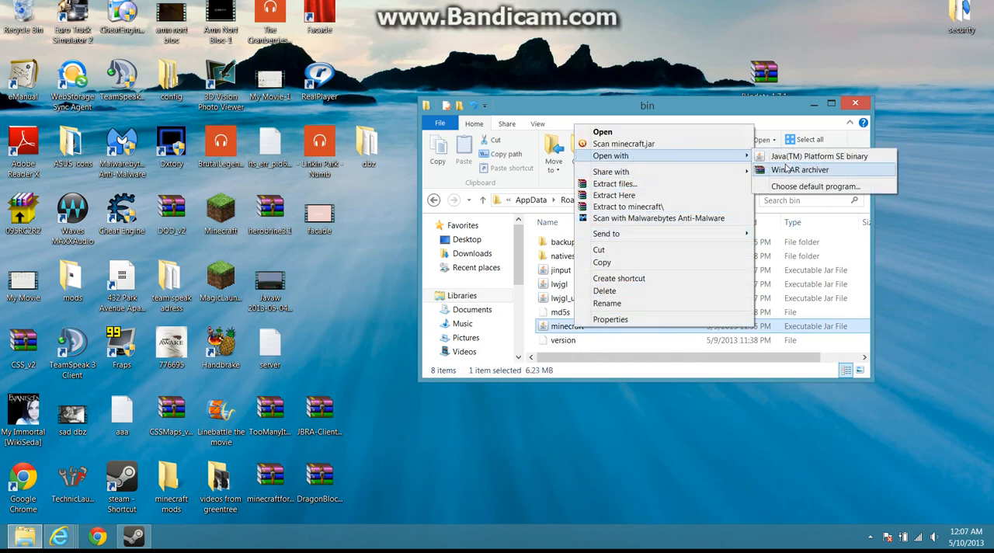
{"action": "left_click", "coordinate": [789, 176]}
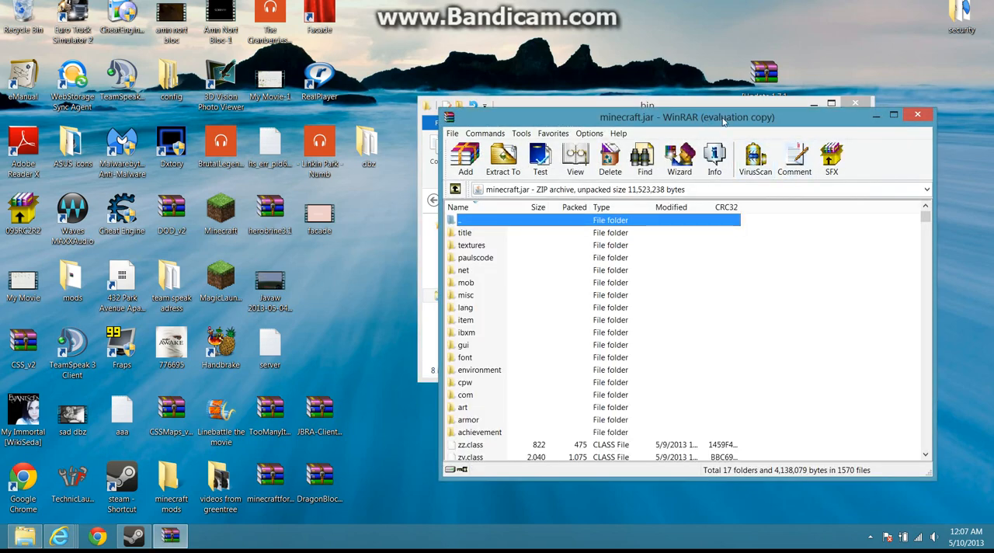
{"action": "left_click", "coordinate": [799, 246]}
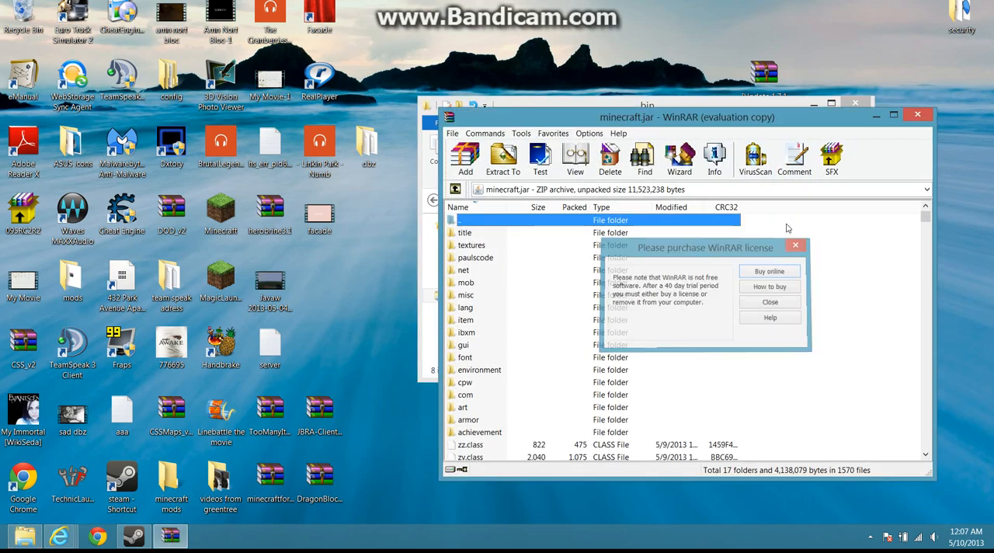
{"action": "mouse_move", "coordinate": [760, 123]}
{"action": "left_mouse_down"}
{"action": "mouse_move", "coordinate": [805, 58]}
{"action": "mouse_move", "coordinate": [739, 61]}
{"action": "left_mouse_up"}
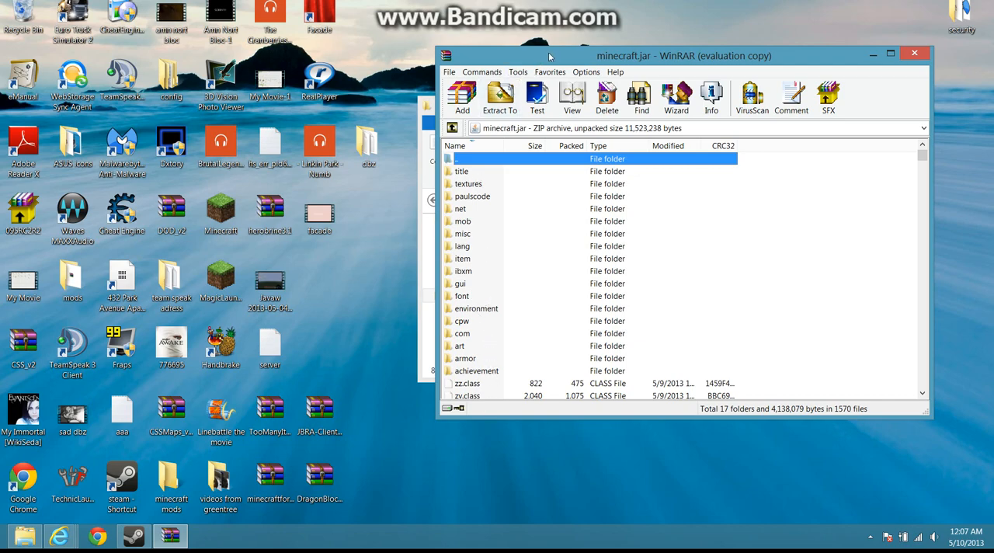
{"action": "left_click_drag", "start_coordinate": [559, 56], "coordinate": [548, 91]}
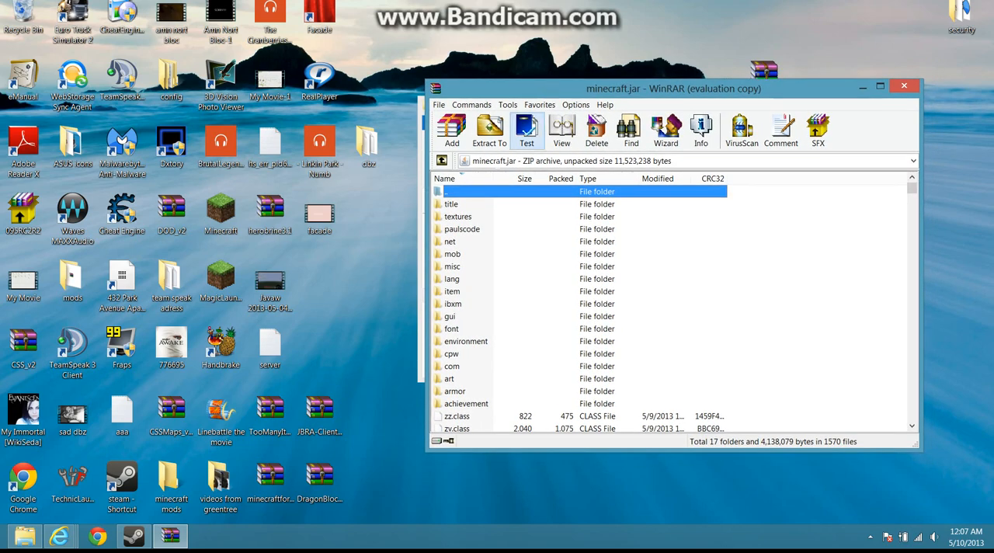
Open the Forge universal archive from the desktop and place its window top-left
{"action": "left_click", "coordinate": [269, 494]}
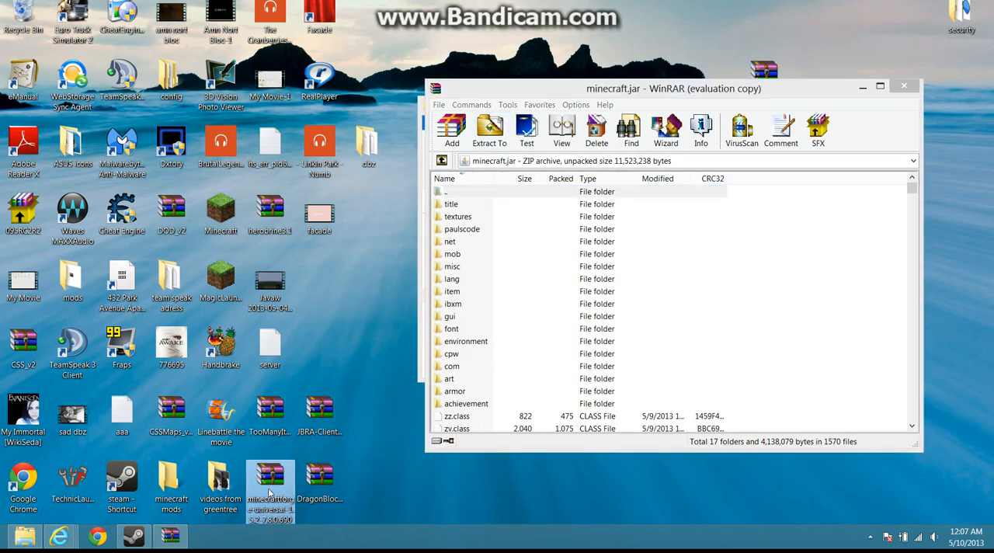
{"action": "double_click", "coordinate": [270, 494]}
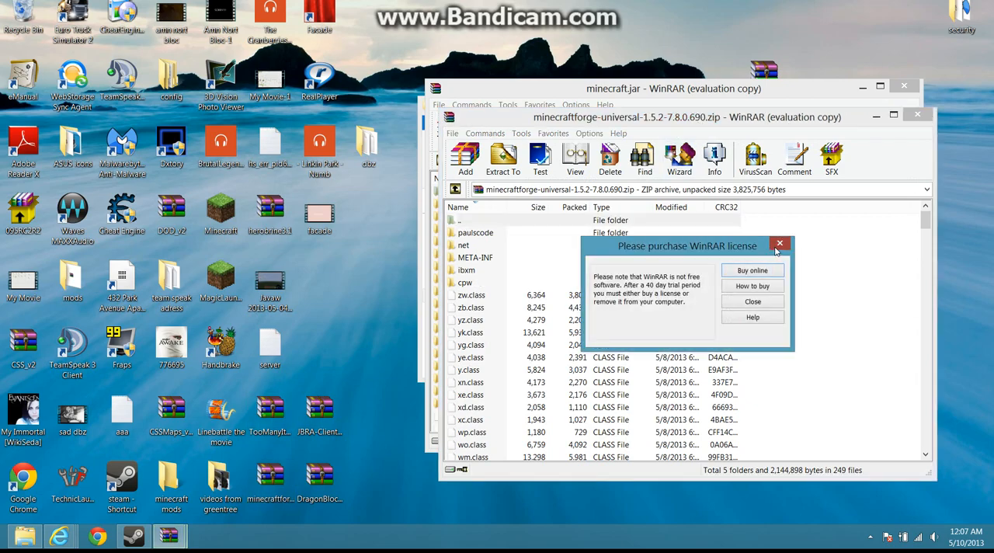
{"action": "left_click", "coordinate": [779, 244]}
{"action": "mouse_move", "coordinate": [693, 118]}
{"action": "left_mouse_down"}
{"action": "mouse_move", "coordinate": [247, 56]}
{"action": "mouse_move", "coordinate": [165, 102]}
{"action": "left_mouse_up"}
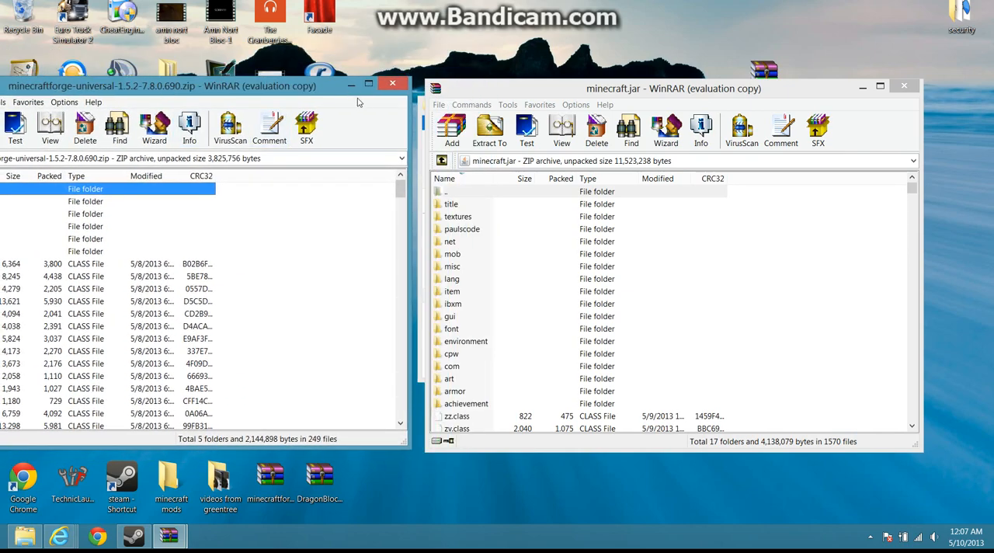
{"action": "left_click_drag", "start_coordinate": [310, 91], "coordinate": [338, 81]}
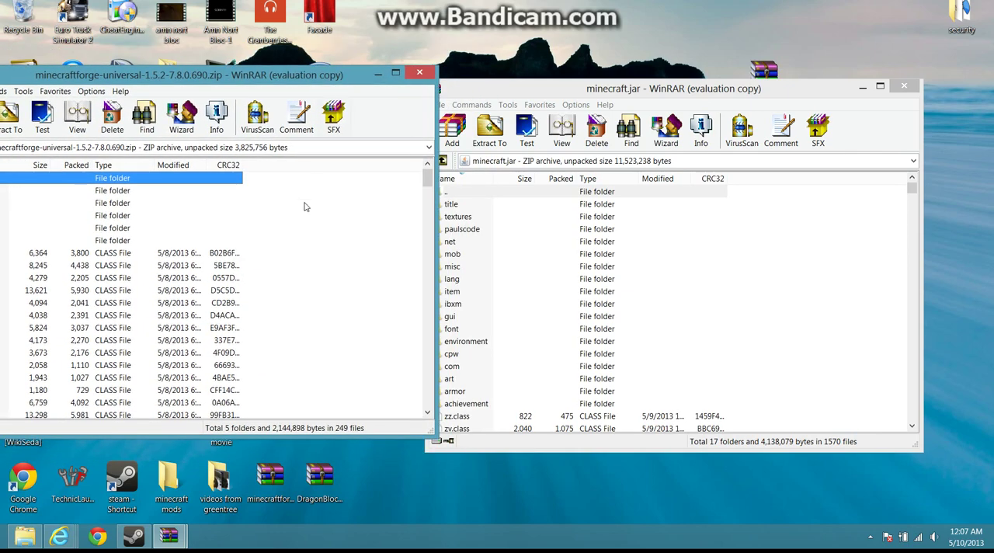
Drag every Forge file into minecraft.jar and close the Forge archive
{"action": "left_click_drag", "start_coordinate": [258, 194], "coordinate": [134, 482]}
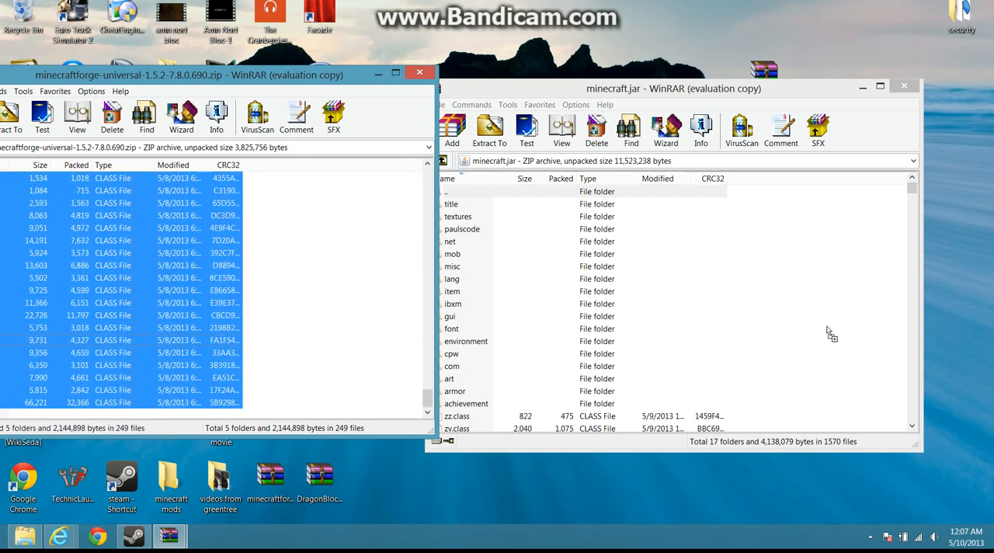
{"action": "left_click", "coordinate": [418, 75]}
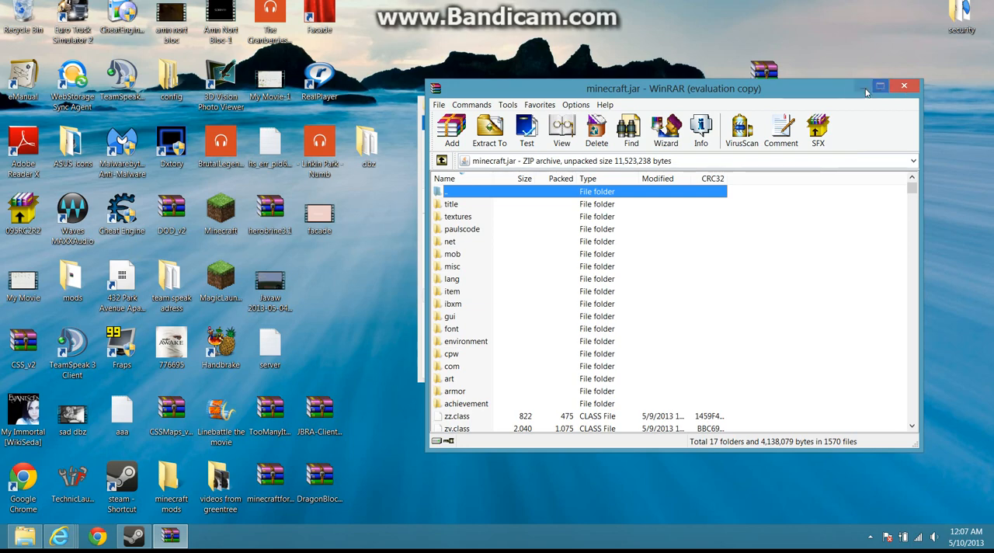
Open the JBRA-Client-v1.1.4.zip archive beside minecraft.jar and dismiss the license reminder
{"action": "left_click_drag", "start_coordinate": [843, 88], "coordinate": [841, 94]}
{"action": "left_click_drag", "start_coordinate": [668, 95], "coordinate": [702, 114]}
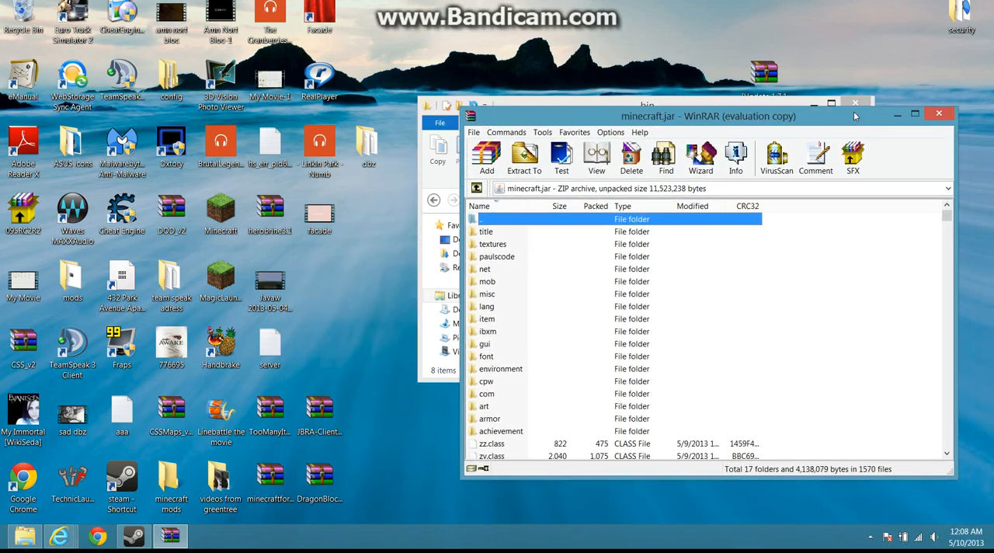
{"action": "double_click", "coordinate": [319, 411]}
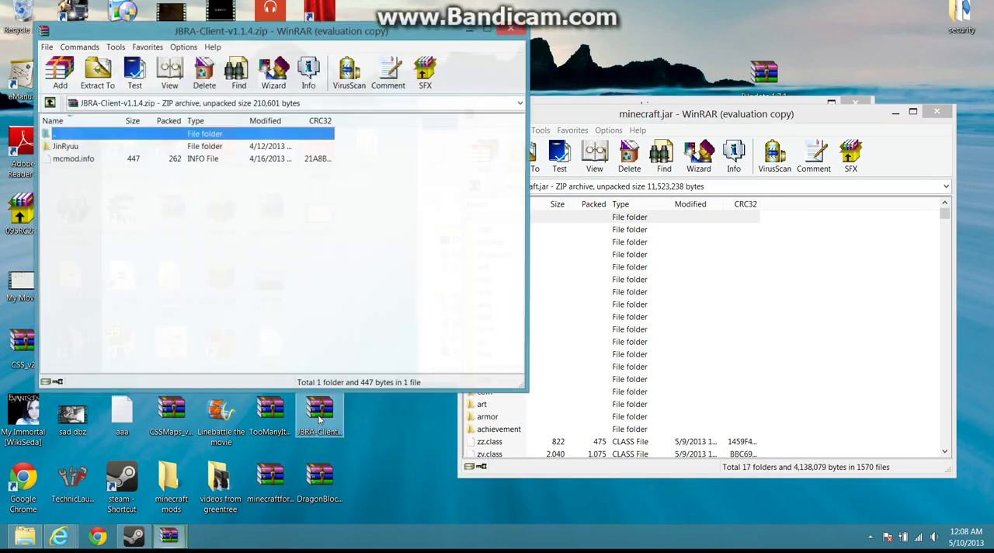
{"action": "left_click_drag", "start_coordinate": [400, 31], "coordinate": [274, 26]}
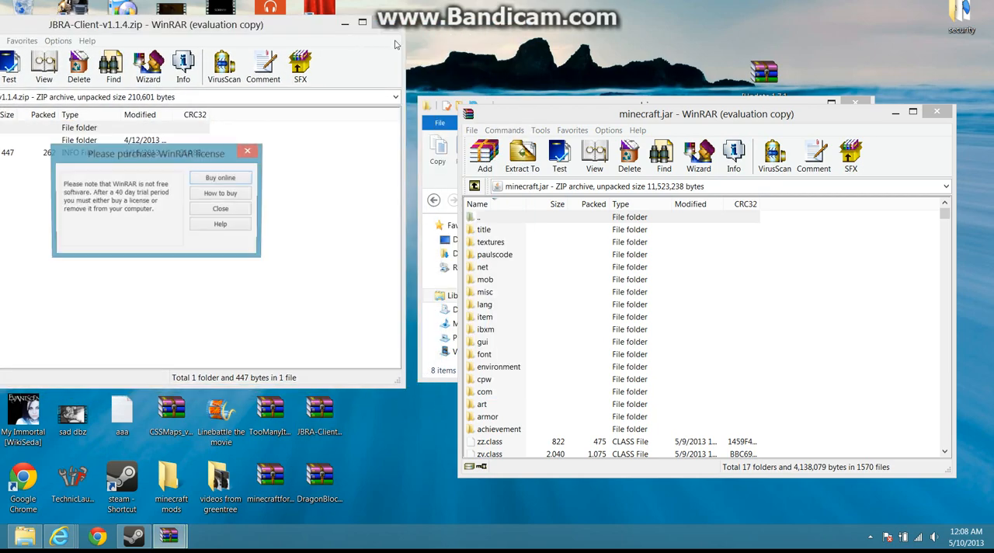
{"action": "left_click", "coordinate": [248, 151]}
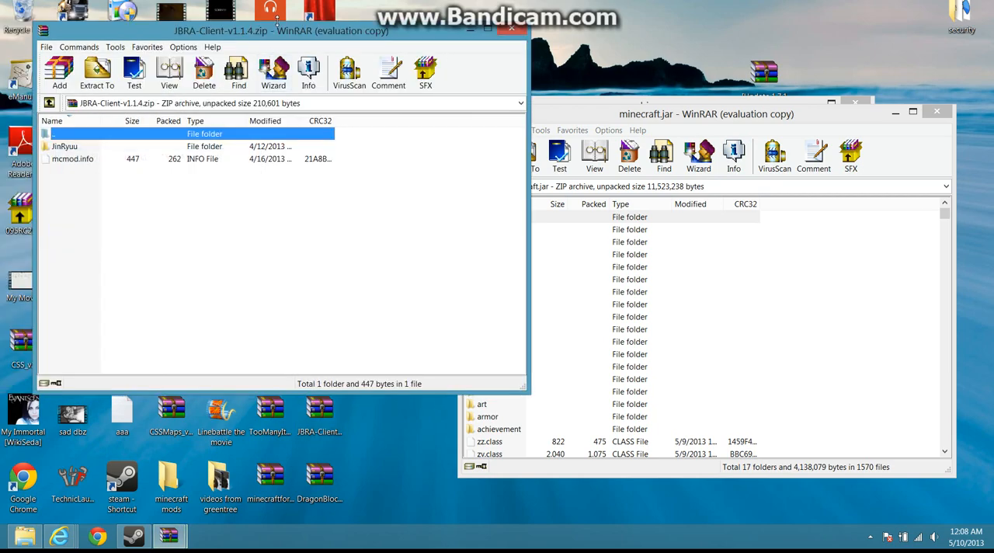
{"action": "mouse_move", "coordinate": [153, 30]}
{"action": "left_mouse_down"}
{"action": "mouse_move", "coordinate": [280, 42]}
{"action": "mouse_move", "coordinate": [239, 61]}
{"action": "left_mouse_up"}
Copy the JinRyuu folder into minecraft.jar, then close the JBRA-Client archive
{"action": "mouse_move", "coordinate": [336, 174]}
{"action": "left_mouse_down"}
{"action": "mouse_move", "coordinate": [326, 171]}
{"action": "mouse_move", "coordinate": [277, 210]}
{"action": "mouse_move", "coordinate": [506, 214]}
{"action": "mouse_move", "coordinate": [390, 185]}
{"action": "left_mouse_up"}
{"action": "left_click", "coordinate": [305, 177]}
{"action": "left_click", "coordinate": [474, 53]}
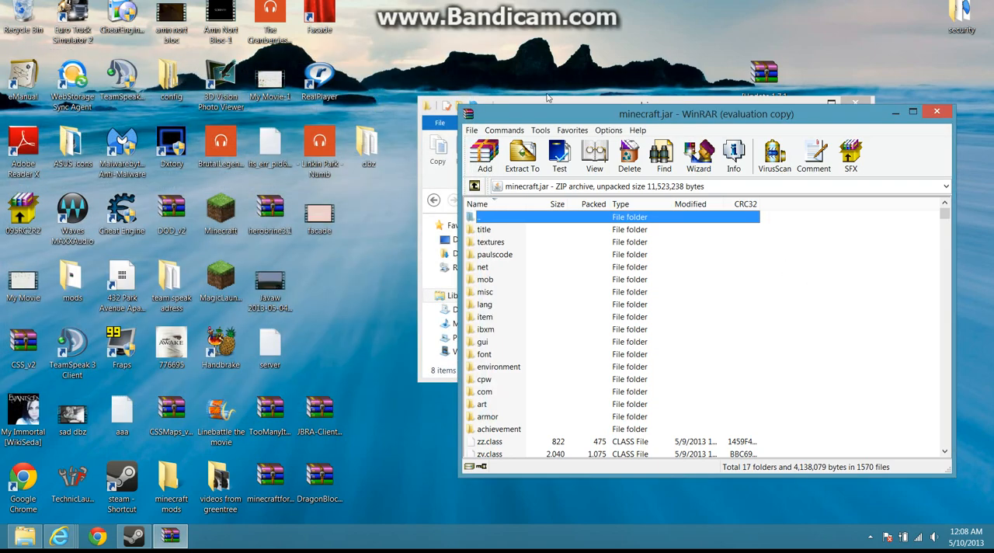
{"action": "mouse_move", "coordinate": [564, 116]}
{"action": "left_mouse_down"}
{"action": "mouse_move", "coordinate": [411, 286]}
{"action": "mouse_move", "coordinate": [621, 124]}
{"action": "left_mouse_up"}
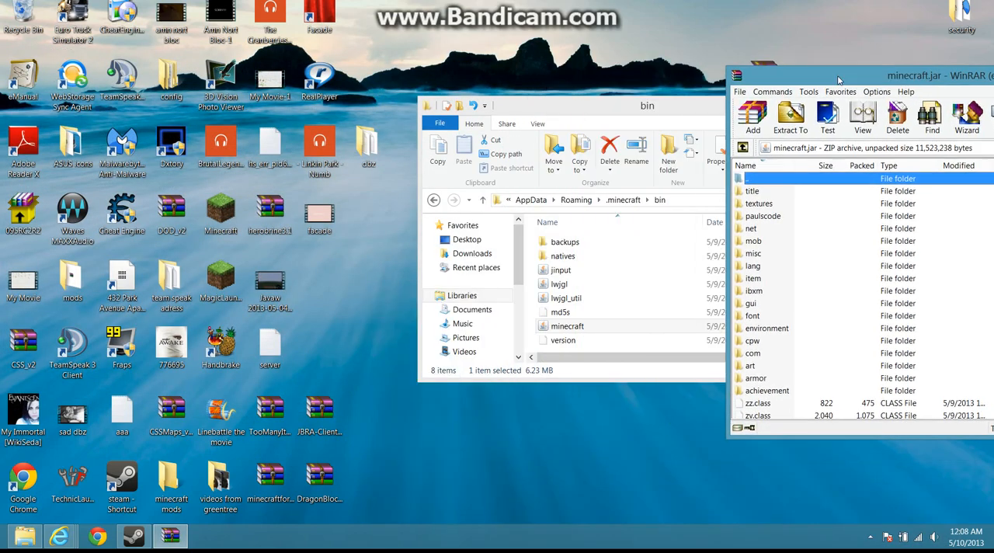
{"action": "left_click_drag", "start_coordinate": [838, 79], "coordinate": [609, 100]}
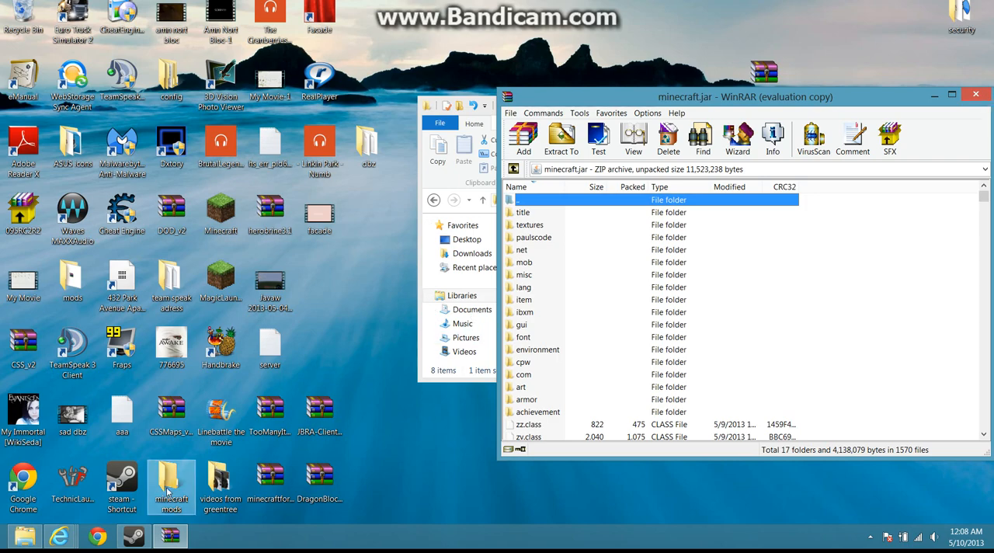
{"action": "left_click", "coordinate": [263, 424]}
{"action": "double_click", "coordinate": [262, 424]}
{"action": "mouse_move", "coordinate": [367, 158]}
{"action": "left_mouse_down"}
{"action": "mouse_move", "coordinate": [275, 200]}
{"action": "mouse_move", "coordinate": [295, 388]}
{"action": "left_mouse_up"}
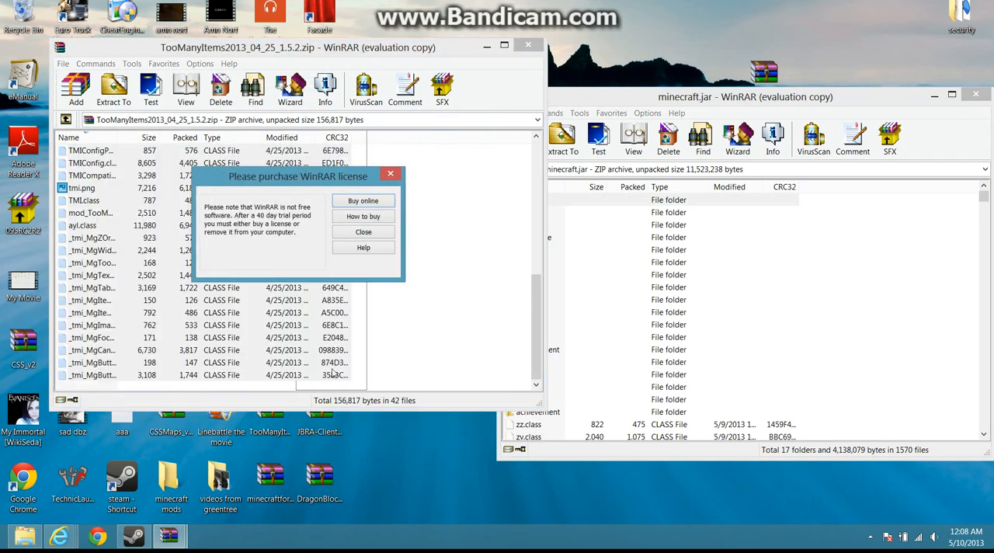
{"action": "left_click", "coordinate": [387, 173]}
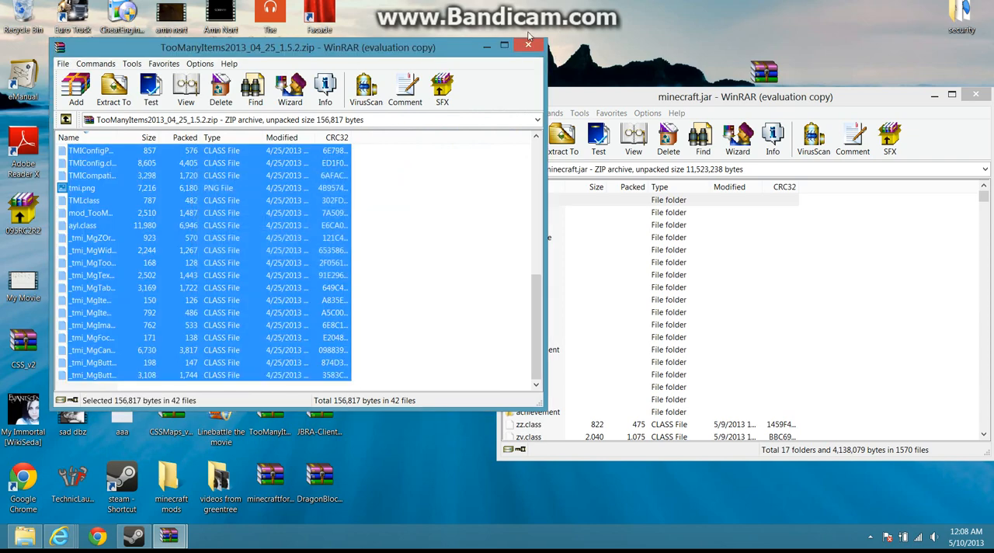
{"action": "left_click", "coordinate": [528, 45]}
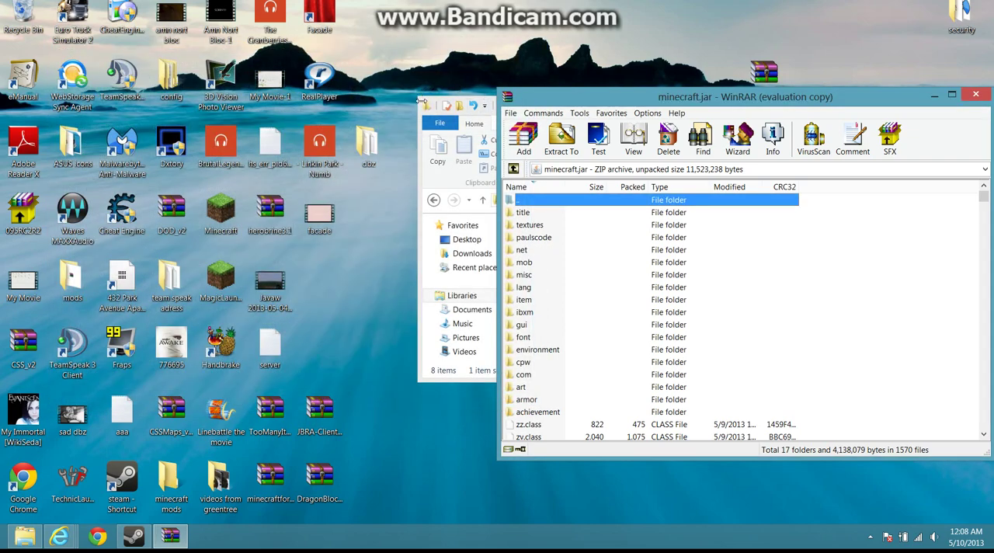
Bring the bin folder window forward and close the minecraft.jar WinRAR window
{"action": "left_click", "coordinate": [420, 144]}
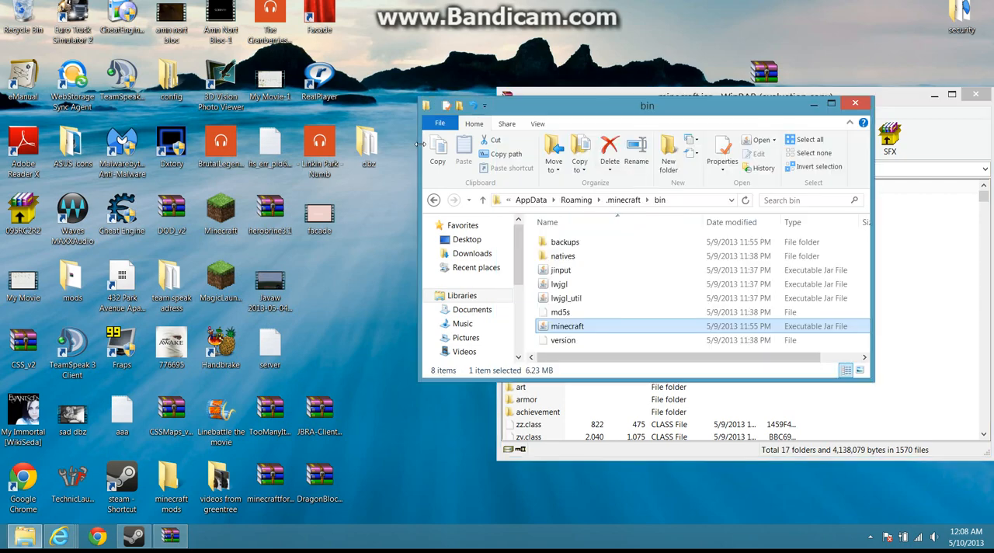
{"action": "left_click_drag", "start_coordinate": [533, 103], "coordinate": [385, 92]}
{"action": "left_click", "coordinate": [707, 99]}
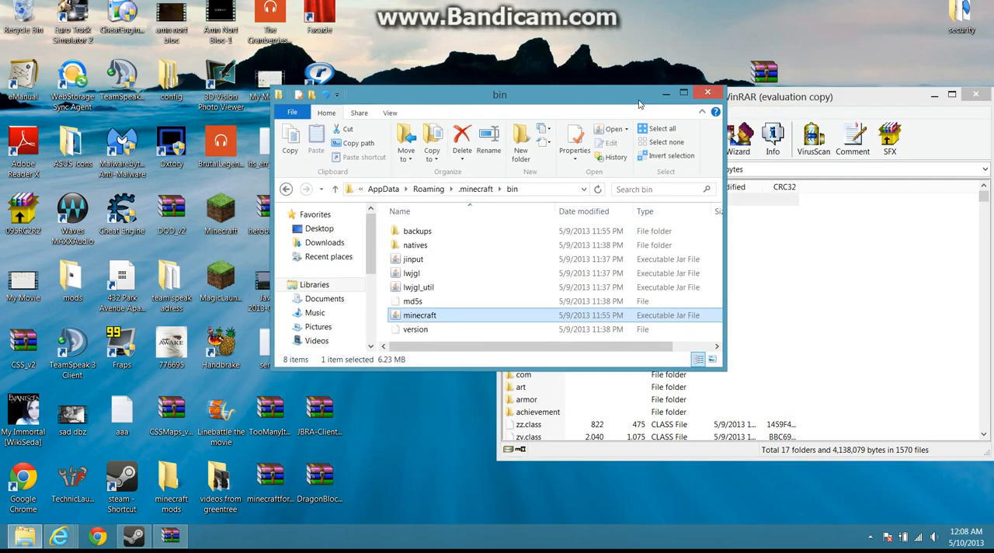
{"action": "left_click", "coordinate": [976, 96]}
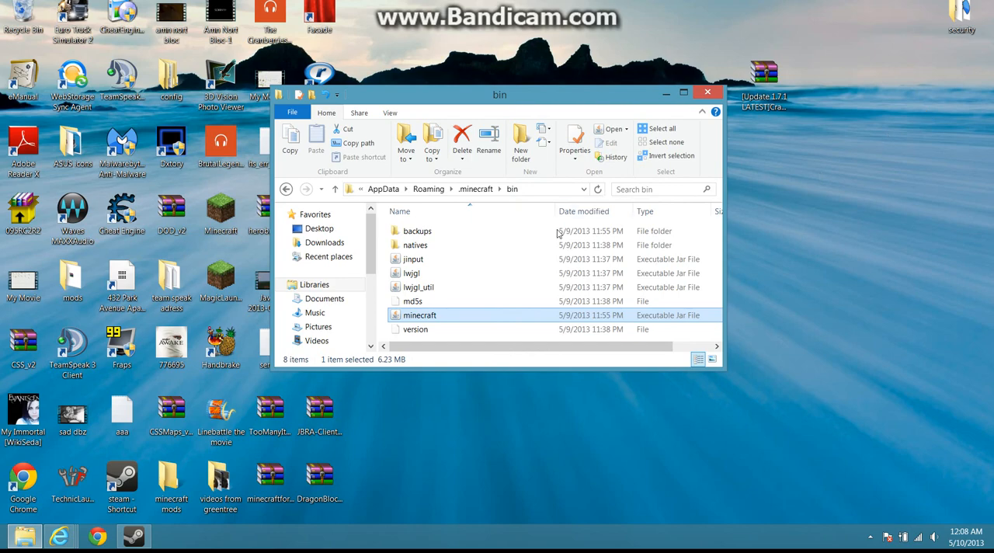
Go back up to the .minecraft folder and position its window beside the desktop Dragon Block C zip
{"action": "left_click", "coordinate": [286, 192]}
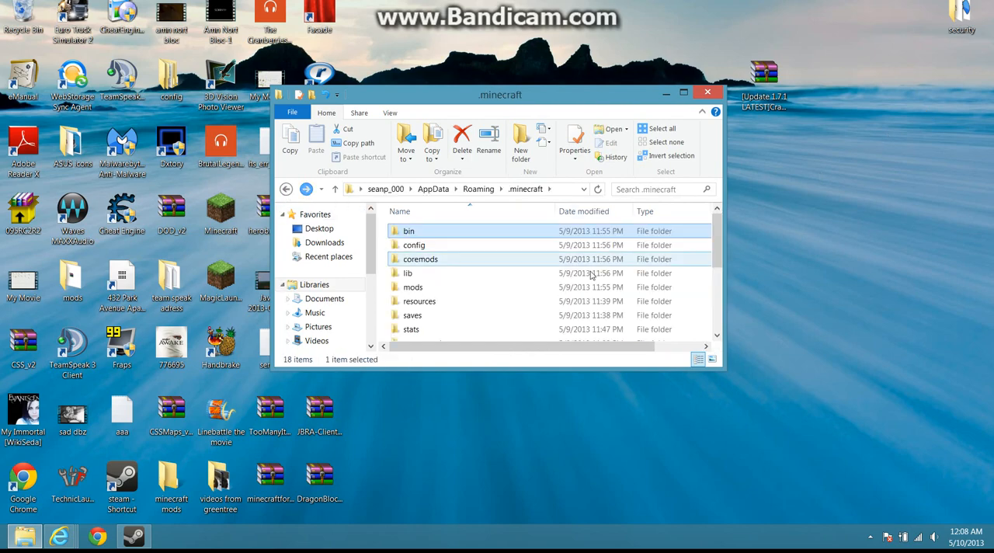
{"action": "scroll", "coordinate": [526, 282], "scroll_direction": "down", "scroll_amount": 1}
{"action": "scroll", "coordinate": [593, 258], "scroll_direction": "down", "scroll_amount": 1}
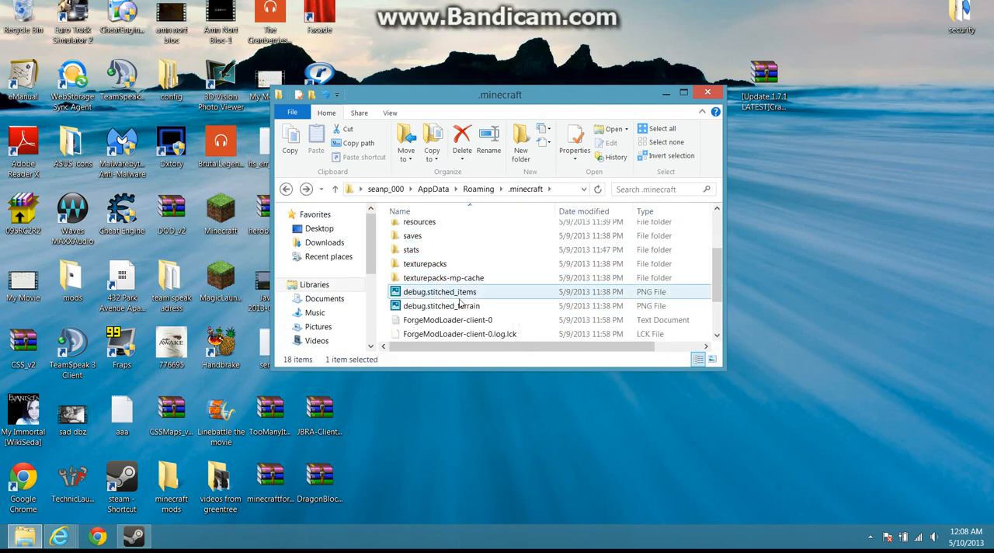
{"action": "scroll", "coordinate": [466, 282], "scroll_direction": "up", "scroll_amount": 1}
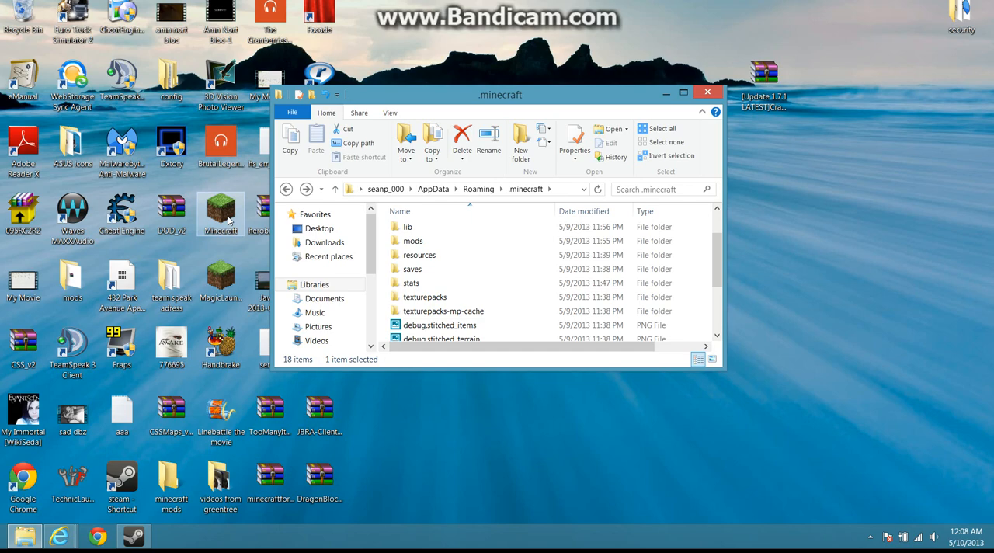
{"action": "left_click_drag", "start_coordinate": [425, 102], "coordinate": [622, 175]}
{"action": "left_click_drag", "start_coordinate": [299, 483], "coordinate": [347, 359]}
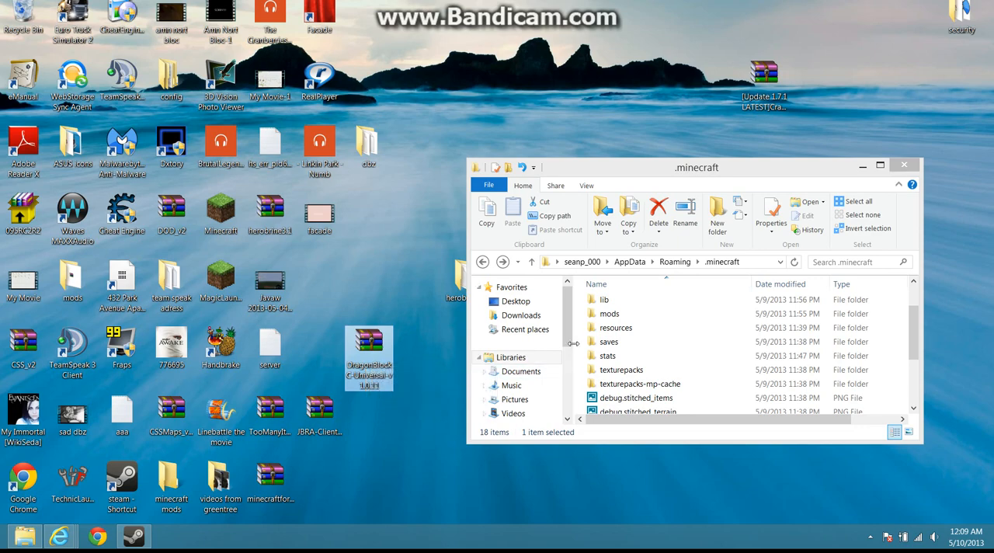
Place DragonBlockC-Universal-v1.0g into the mods folder beside JBRA-Client-v1.1
{"action": "double_click", "coordinate": [637, 314]}
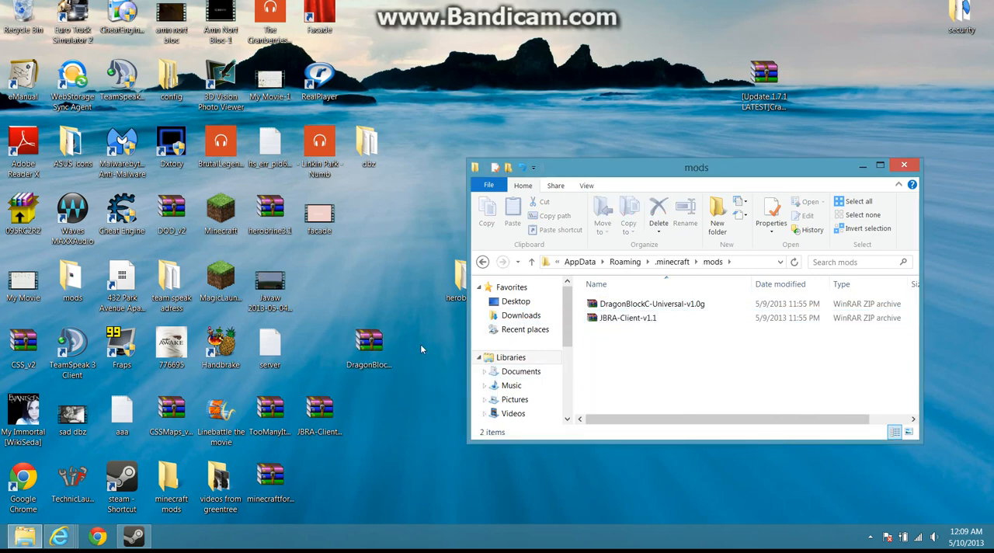
{"action": "left_click_drag", "start_coordinate": [363, 355], "coordinate": [449, 349]}
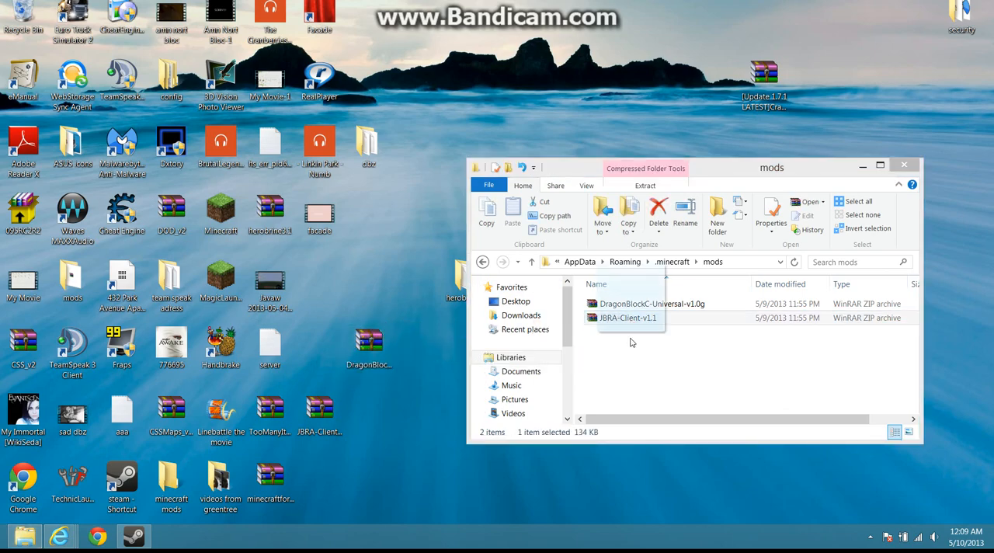
{"action": "left_click_drag", "start_coordinate": [630, 326], "coordinate": [634, 329]}
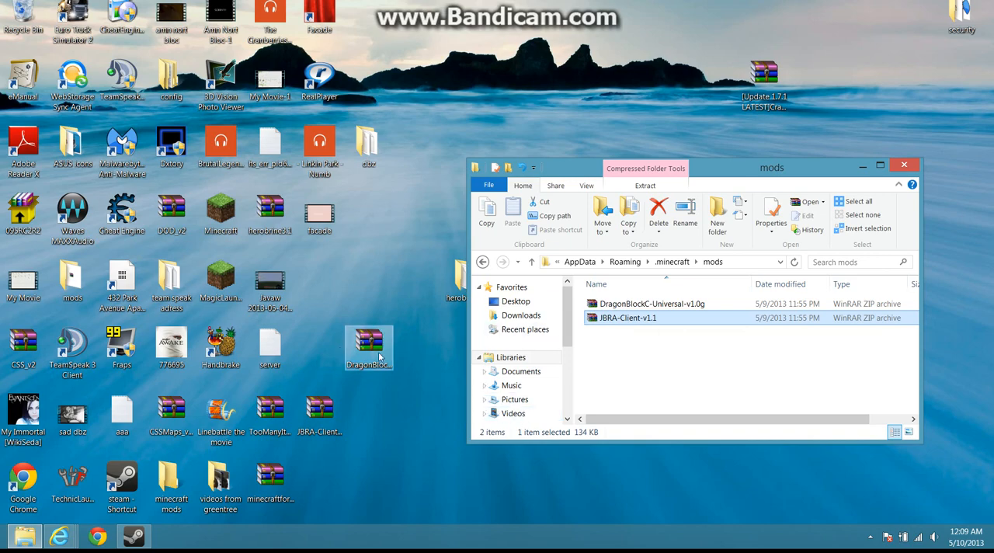
{"action": "left_click_drag", "start_coordinate": [380, 356], "coordinate": [412, 334]}
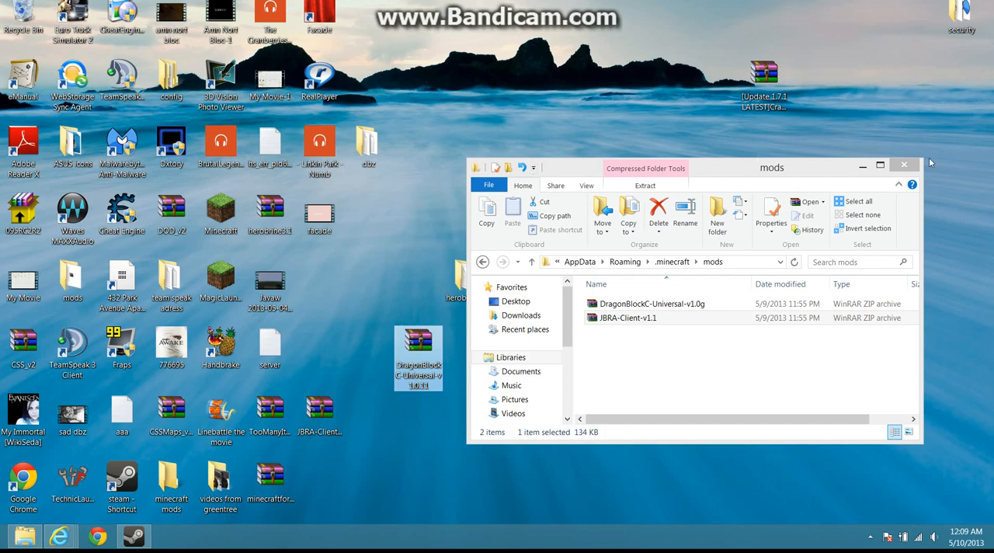
{"action": "left_click", "coordinate": [904, 168]}
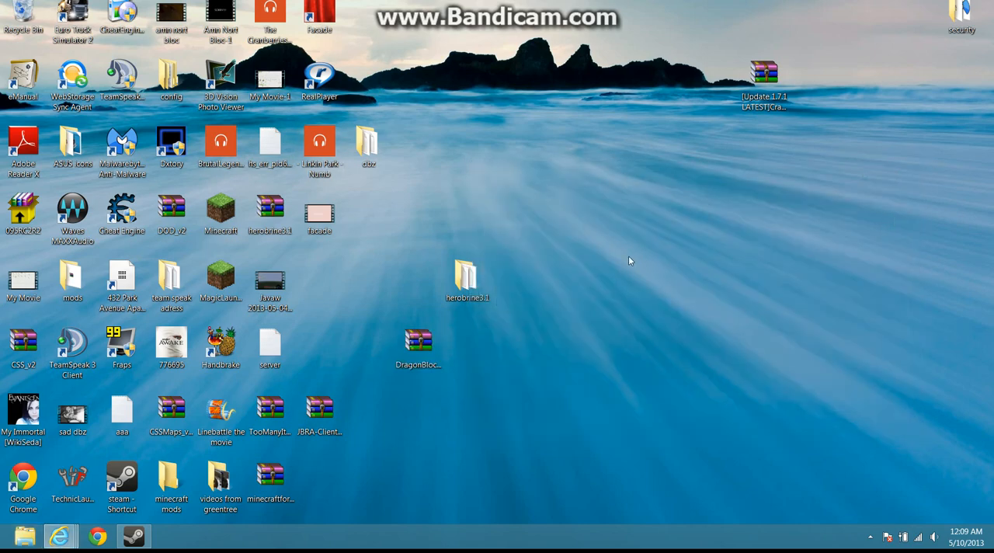